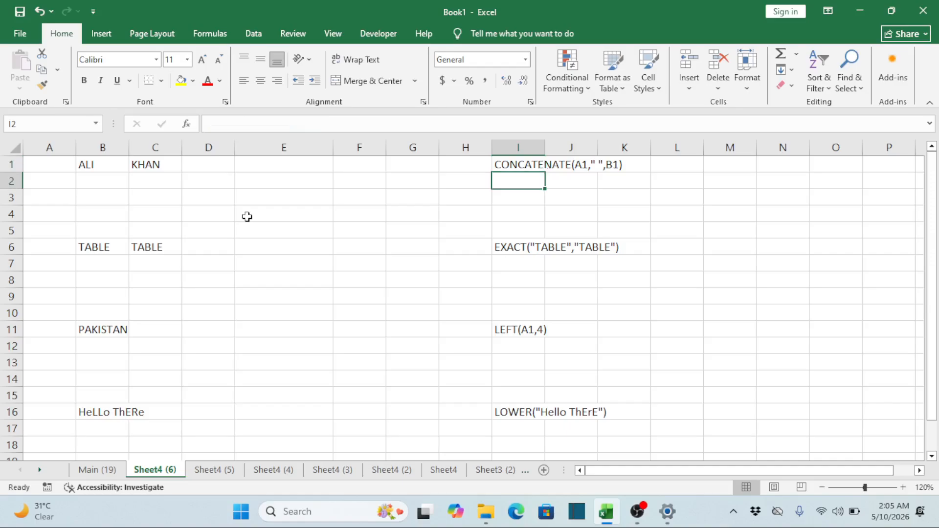
# Examine the name parts in B1 and C1 and the empty cells beside them in row 1
pyautogui.press('Up')
pyautogui.press('Left')
pyautogui.press('Left')
pyautogui.press('Left')
pyautogui.press('Left')
pyautogui.press('Left')
pyautogui.press('Left')
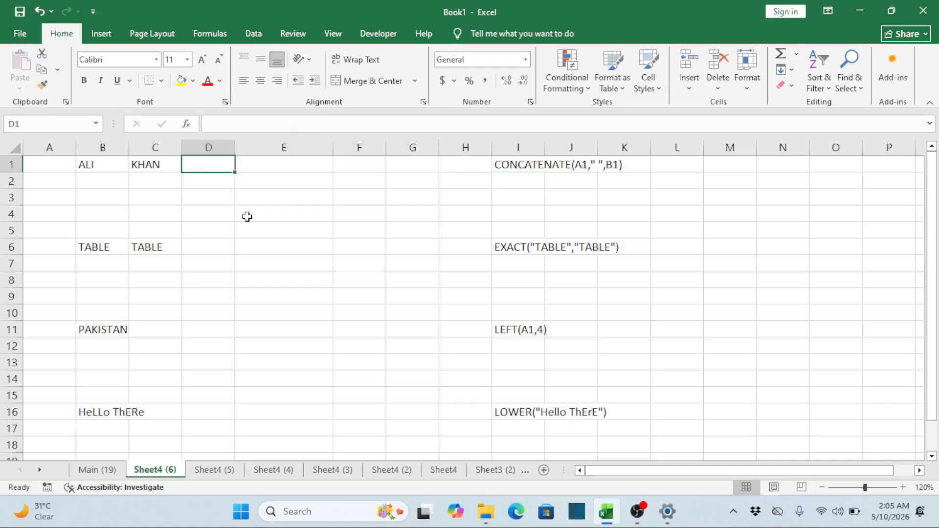
pyautogui.press('Right')
pyautogui.press('Right')
pyautogui.press('Right')
pyautogui.press('Left')
pyautogui.press('Left')
pyautogui.press('Left')
pyautogui.press('Left')
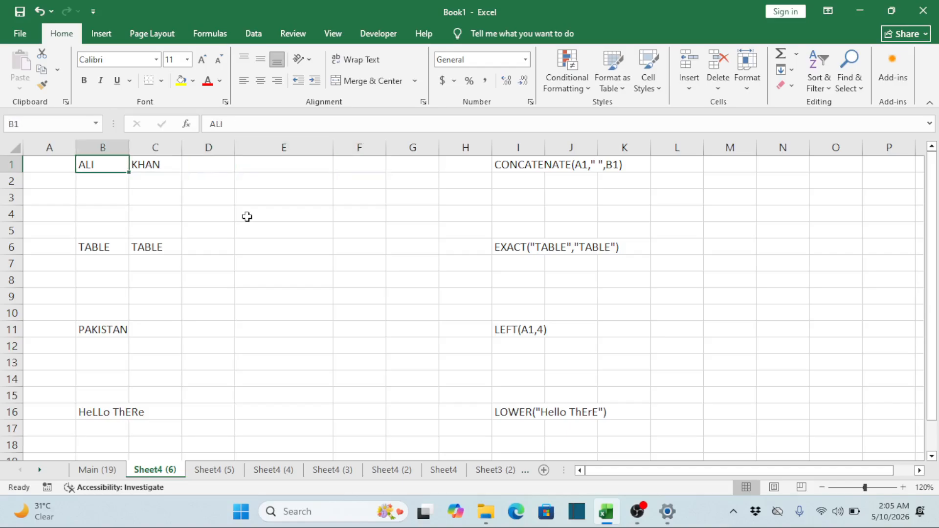
pyautogui.press('Right')
pyautogui.press('Right')
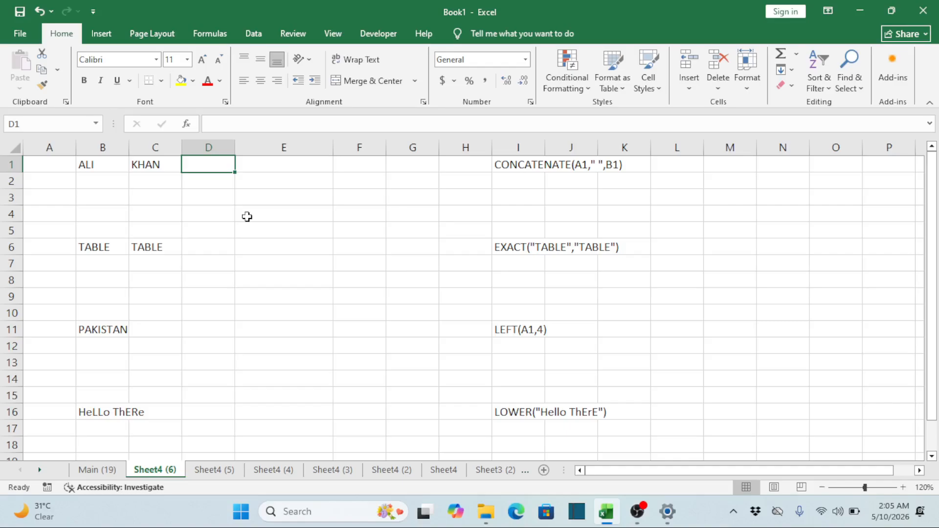
pyautogui.press('Left')
pyautogui.press('Left')
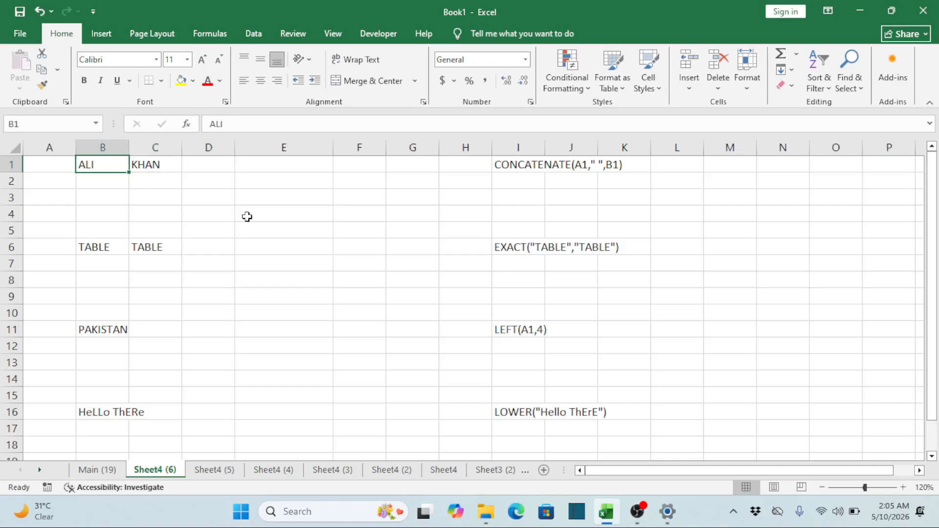
pyautogui.press('Right')
pyautogui.press('Right')
pyautogui.press('Right')
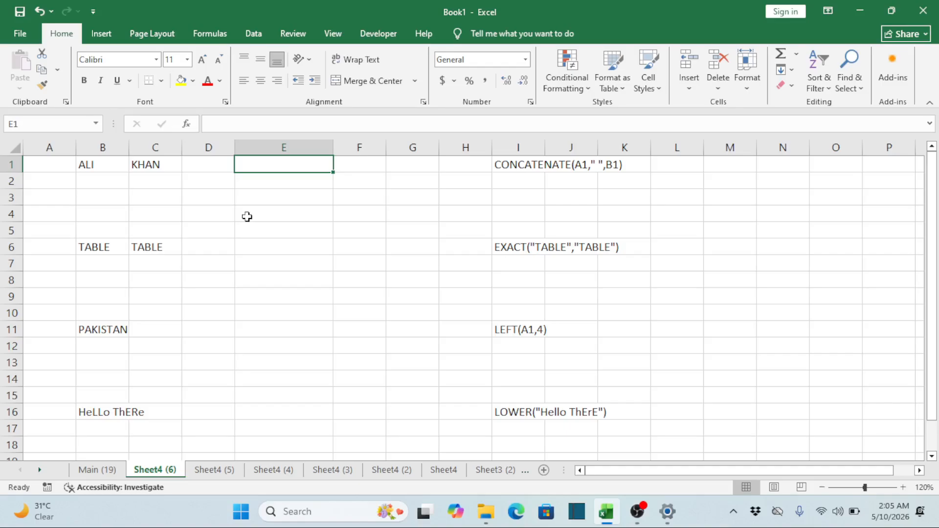
pyautogui.press('Left')
pyautogui.press('Left')
pyautogui.press('Left')
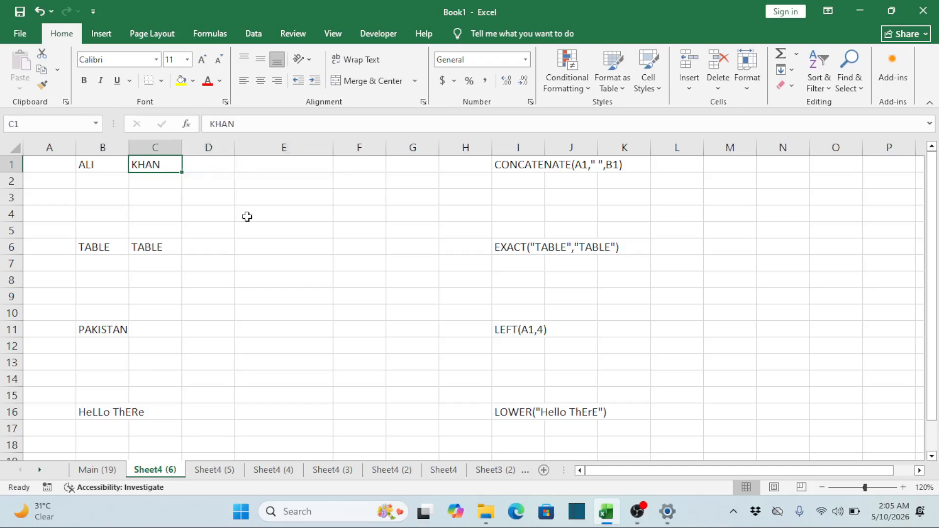
# Enter =CONCATENATE(B1," ",C1) in cell E1 to join the two name parts with a space
pyautogui.press('Right')
pyautogui.press('Right')
pyautogui.press('Right')
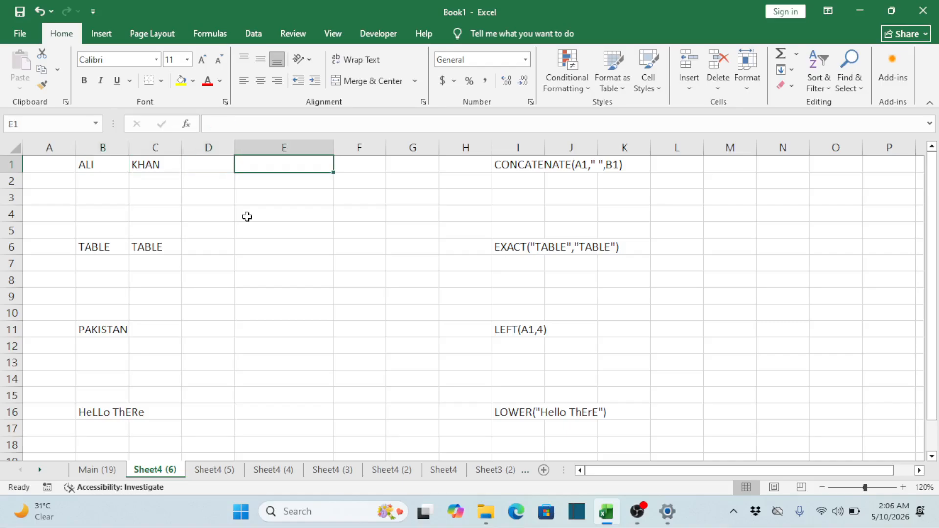
pyautogui.write('=')
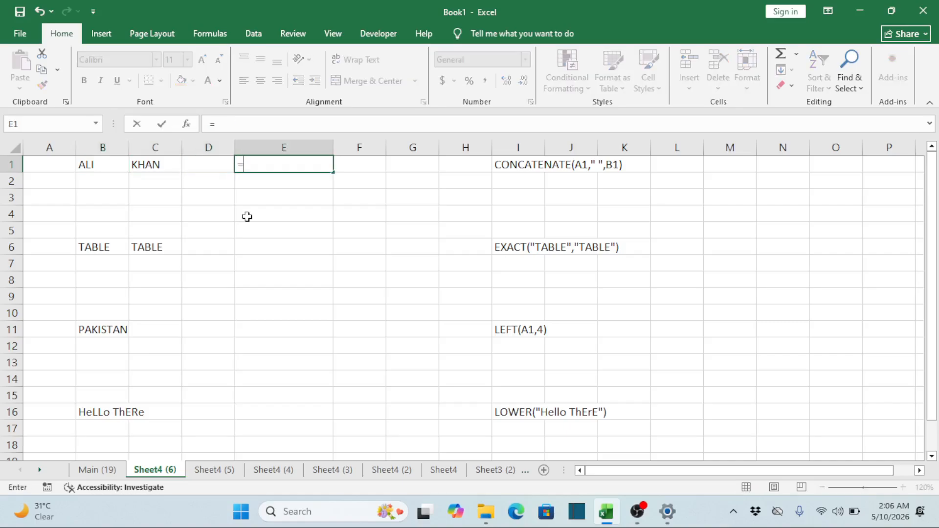
pyautogui.write('CONCATENATE')
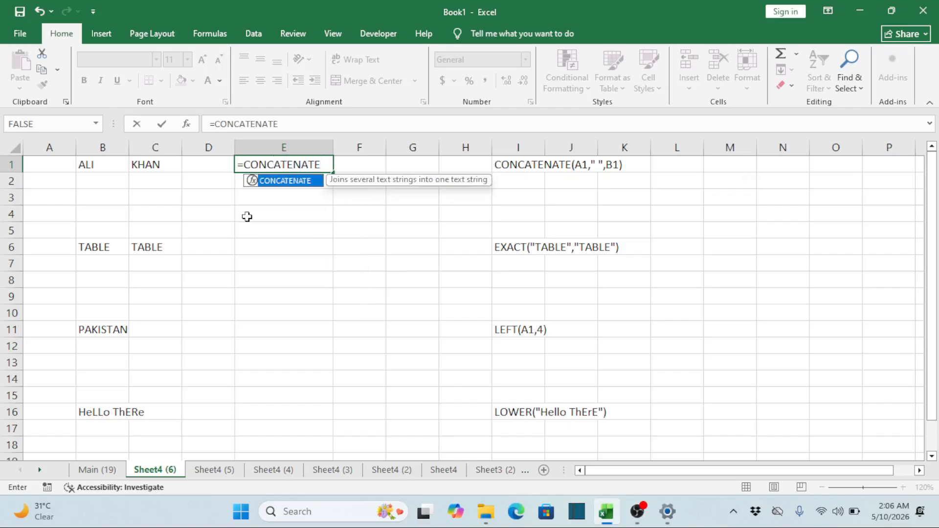
pyautogui.write('(')
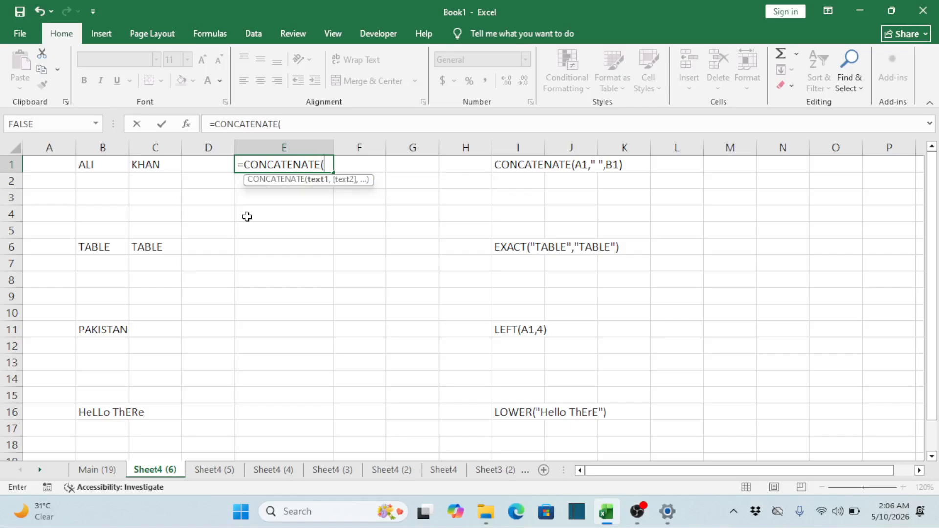
pyautogui.click(101, 164)
pyautogui.write(',')
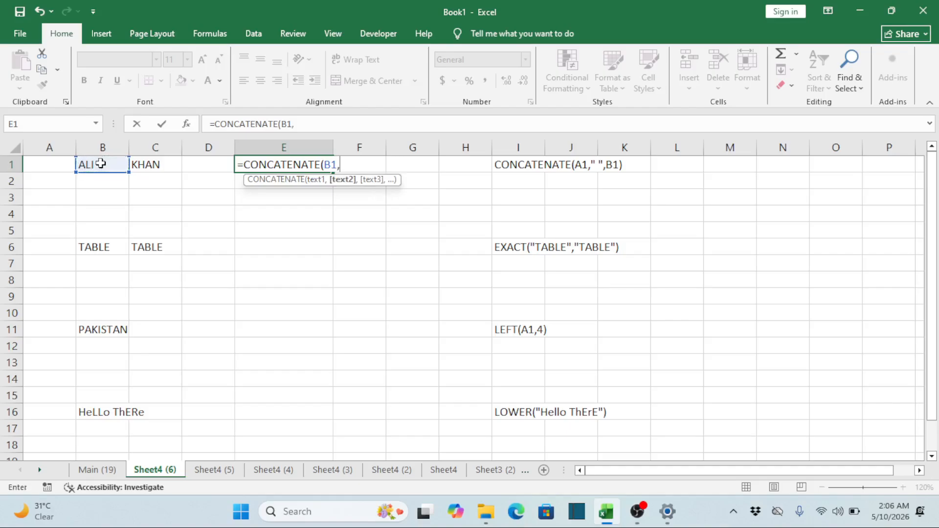
pyautogui.write('" ",')
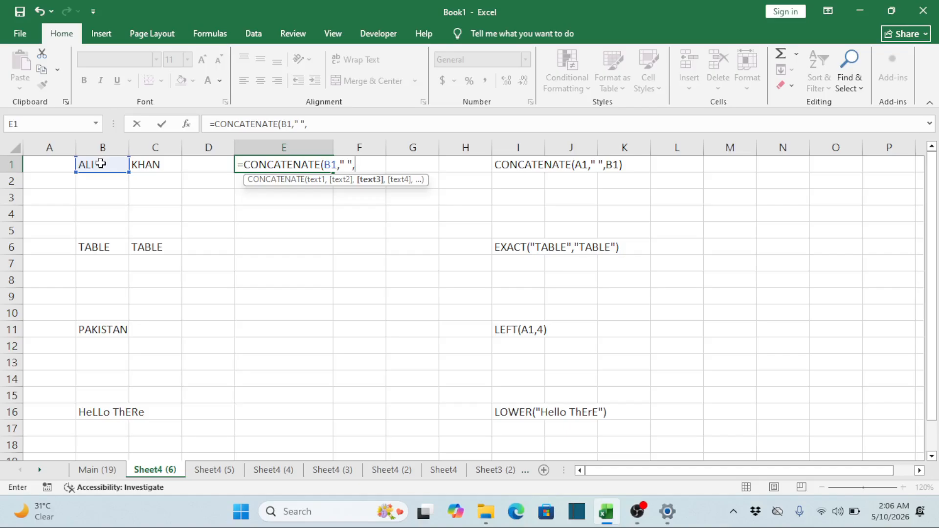
pyautogui.click(157, 165)
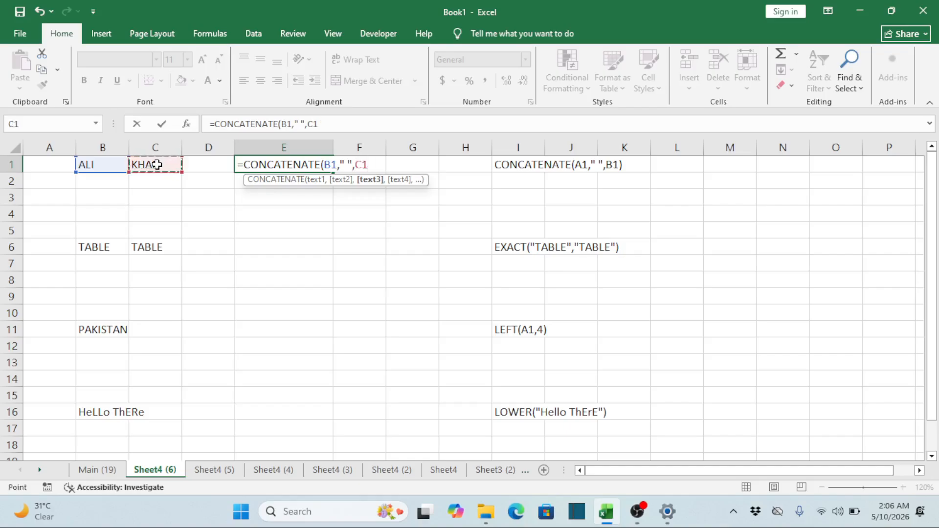
pyautogui.write(')')
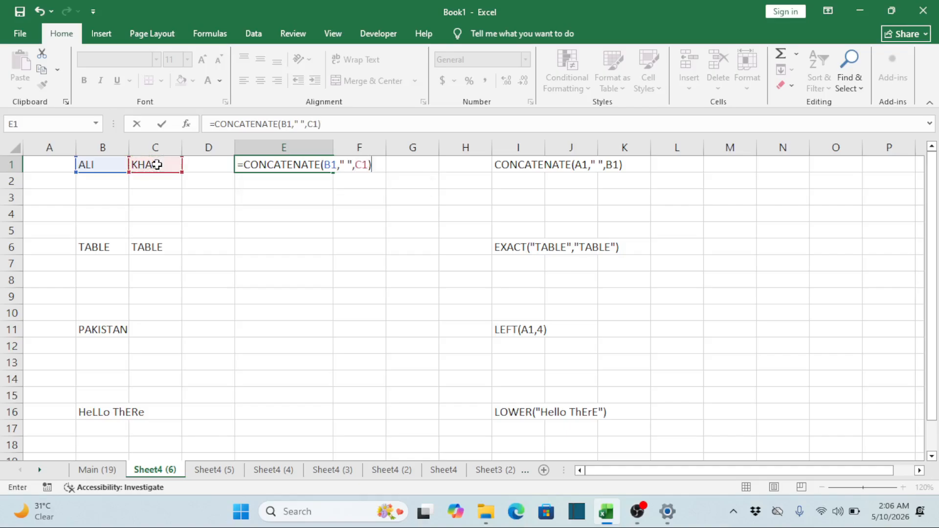
pyautogui.press('Return')
pyautogui.press('Up')
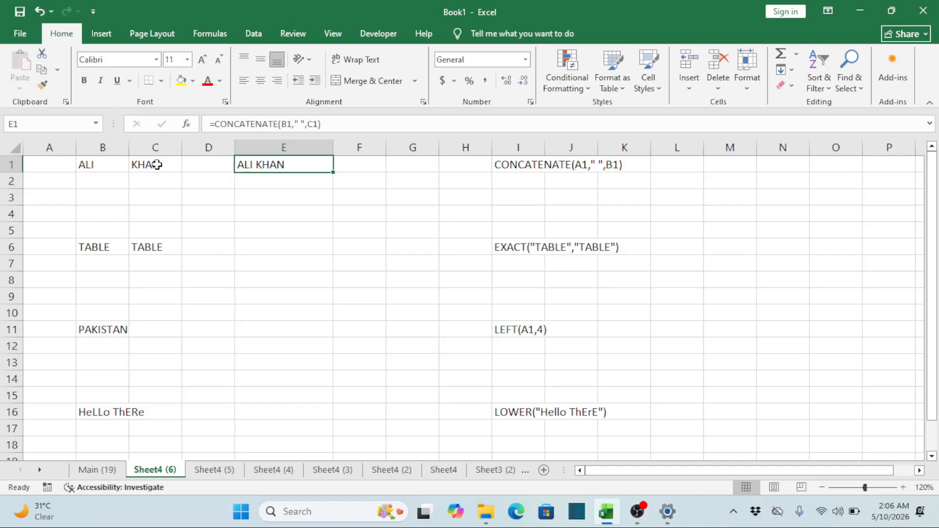
pyautogui.press('Down')
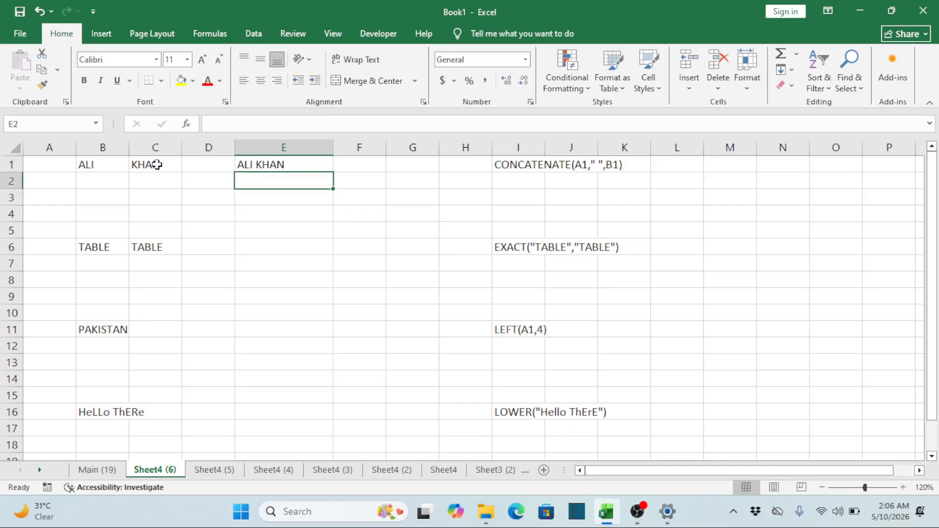
# Enter the person's third name part in cell D1
pyautogui.press('Up')
pyautogui.press('Left')
pyautogui.press('Left')
pyautogui.press('Right')
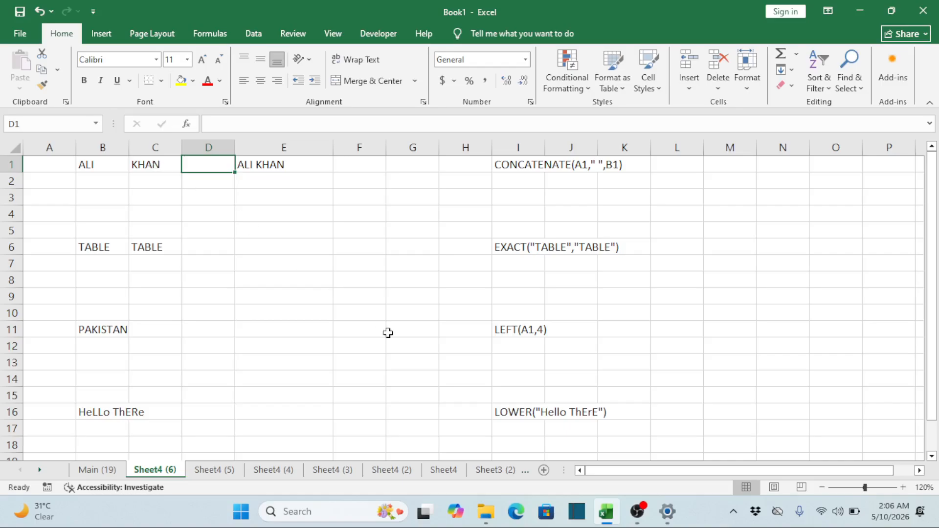
pyautogui.write('TE')
pyautogui.press('BackSpace')
pyautogui.write('A')
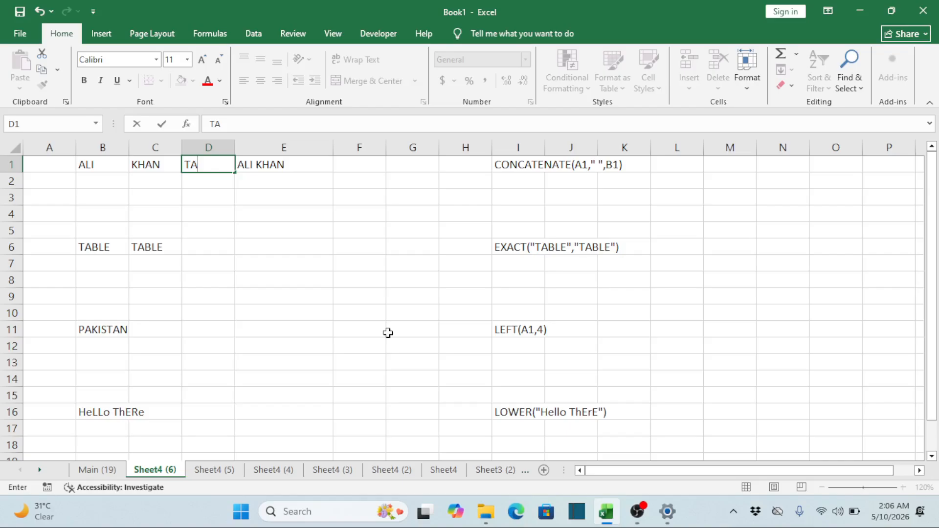
pyautogui.write('REEN')
pyautogui.press('Tab')
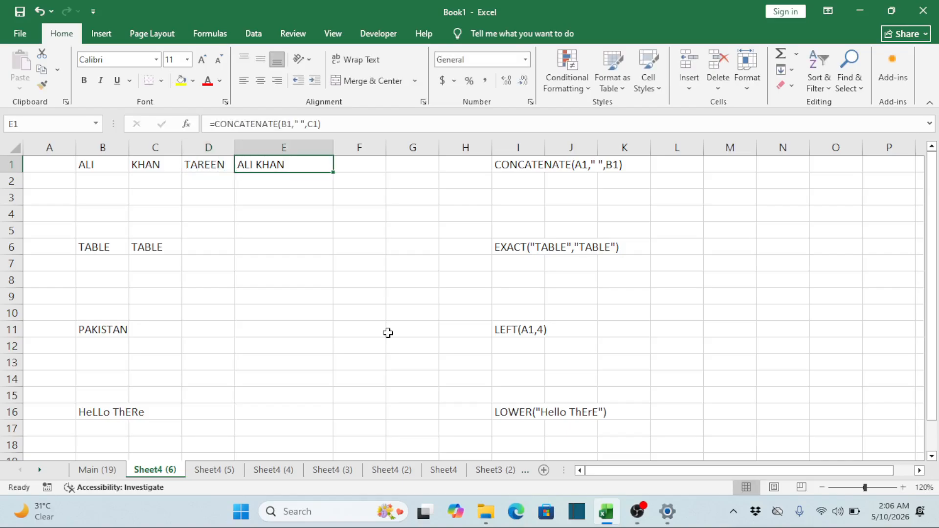
# Extend the formula in E1 to =CONCATENATE(B1," ",C1," ",D1) so it includes the third name part
pyautogui.doubleClick(310, 168)
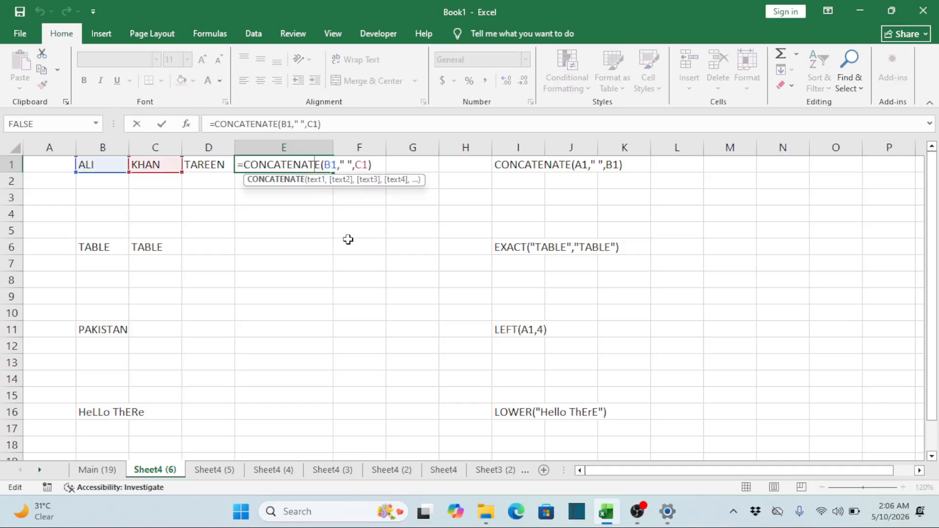
pyautogui.press('Right')
pyautogui.press('Right')
pyautogui.press('Right')
pyautogui.press('Right')
pyautogui.press('Right')
pyautogui.press('Right')
pyautogui.press('Right')
pyautogui.press('Right')
pyautogui.press('Right')
pyautogui.press('Right')
pyautogui.press('Right')
pyautogui.press('Right')
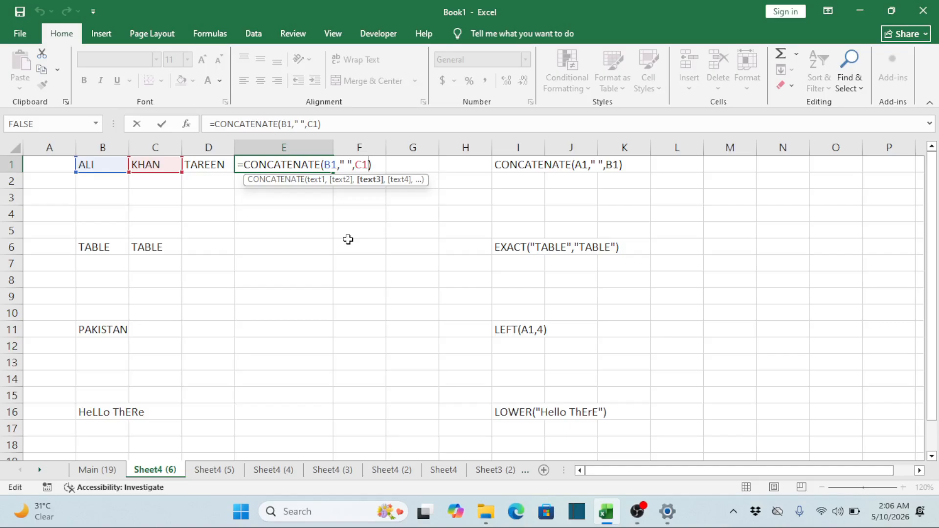
pyautogui.write(',')
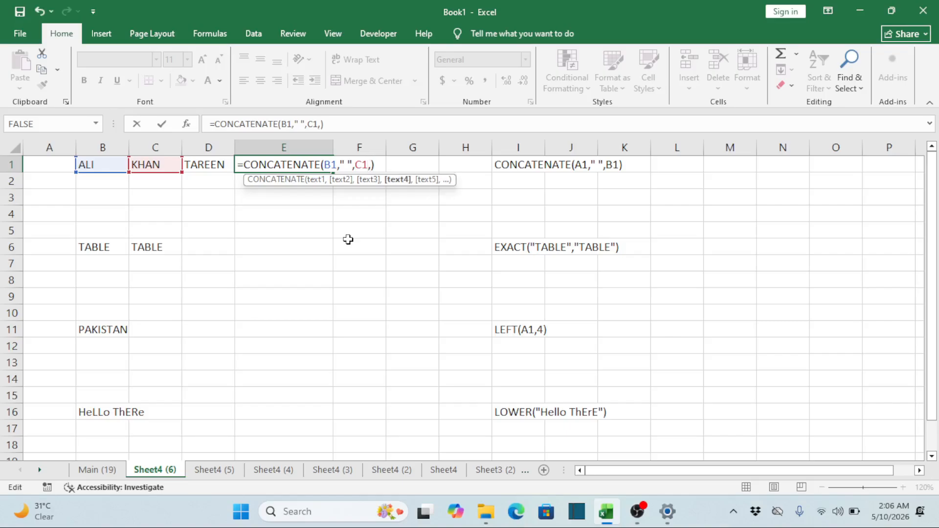
pyautogui.write('" ",')
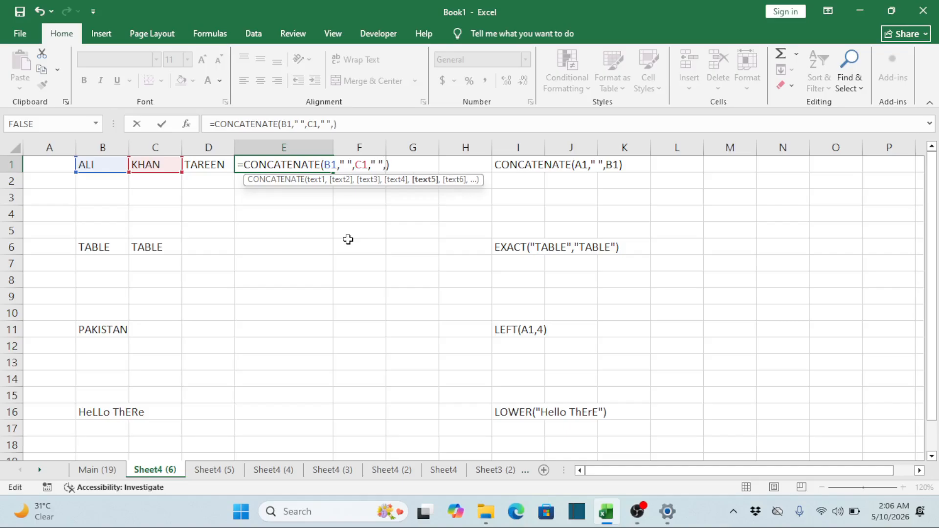
pyautogui.click(214, 163)
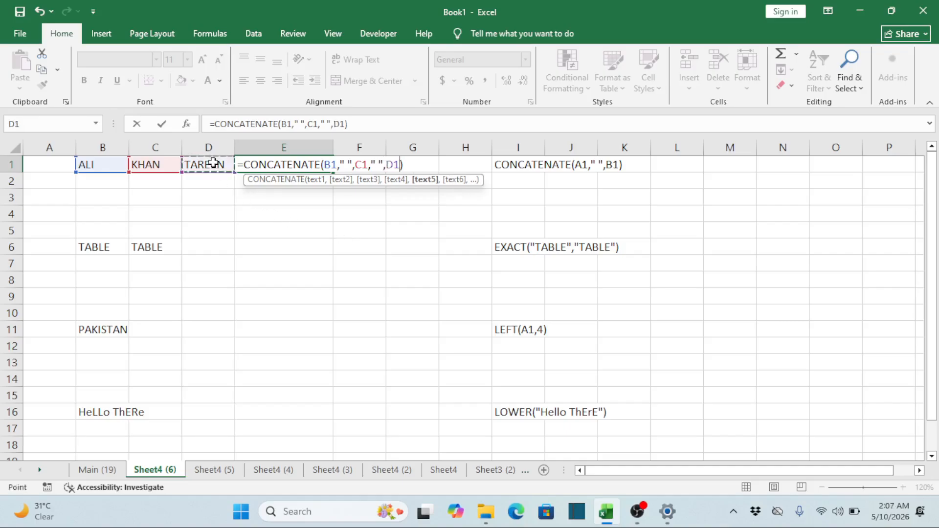
pyautogui.press('Return')
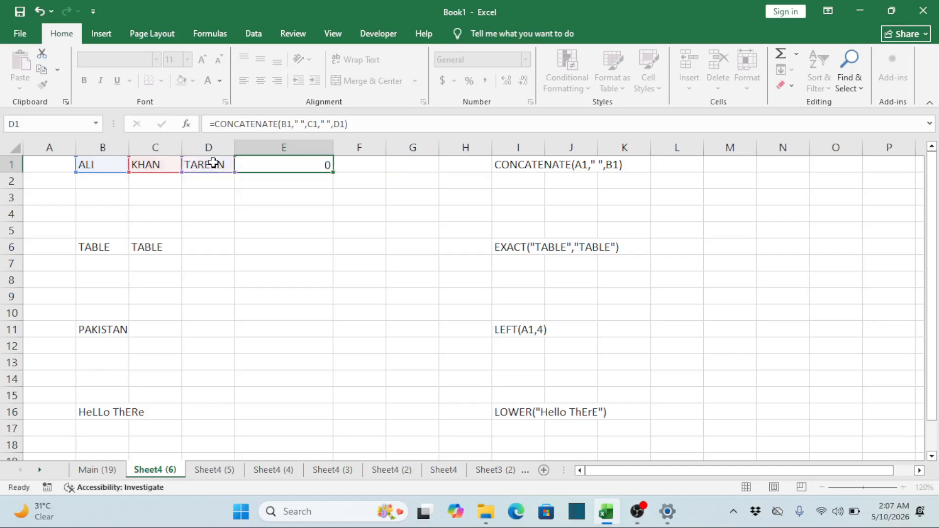
pyautogui.press('Up')
pyautogui.press('Right')
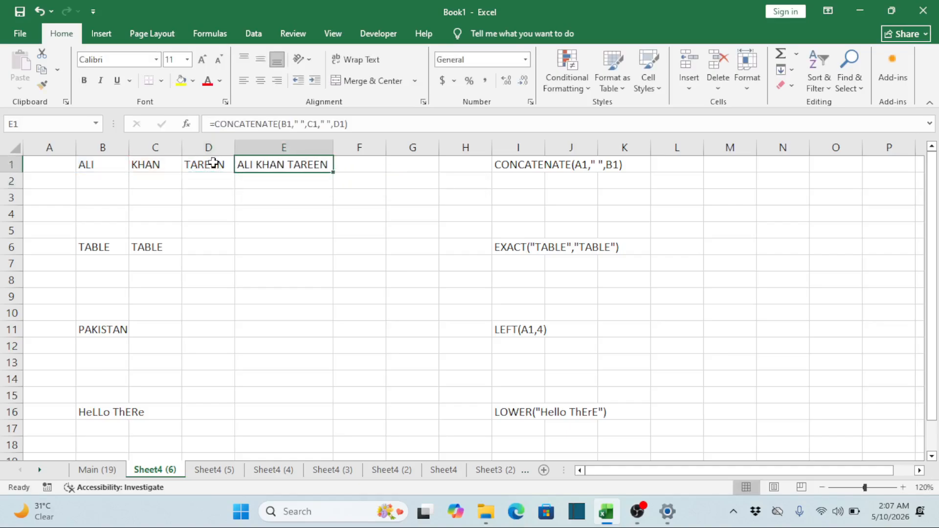
# Review the name parts in row 1, the combined result in E1 and the empty cells below it
pyautogui.press('Down')
pyautogui.press('Left')
pyautogui.press('Left')
pyautogui.press('Left')
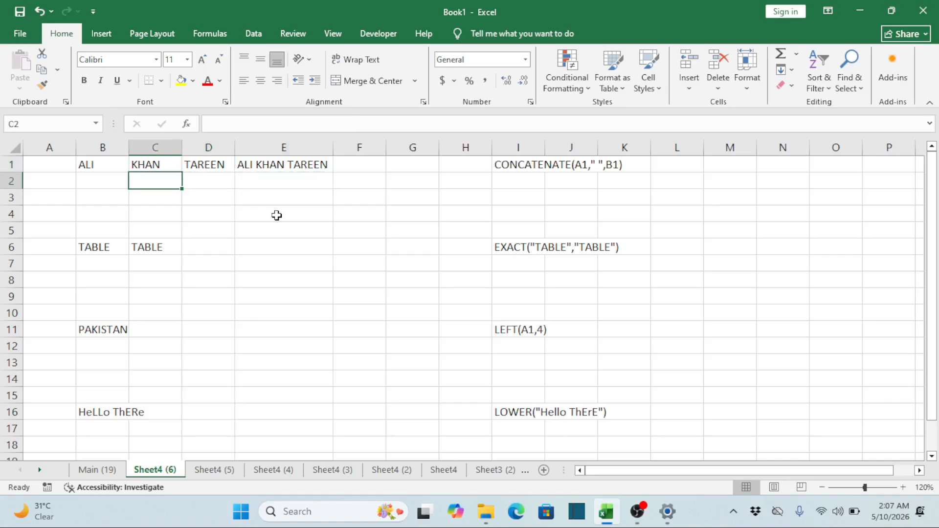
pyautogui.press('Up')
pyautogui.hotkey('shift', 'Right')
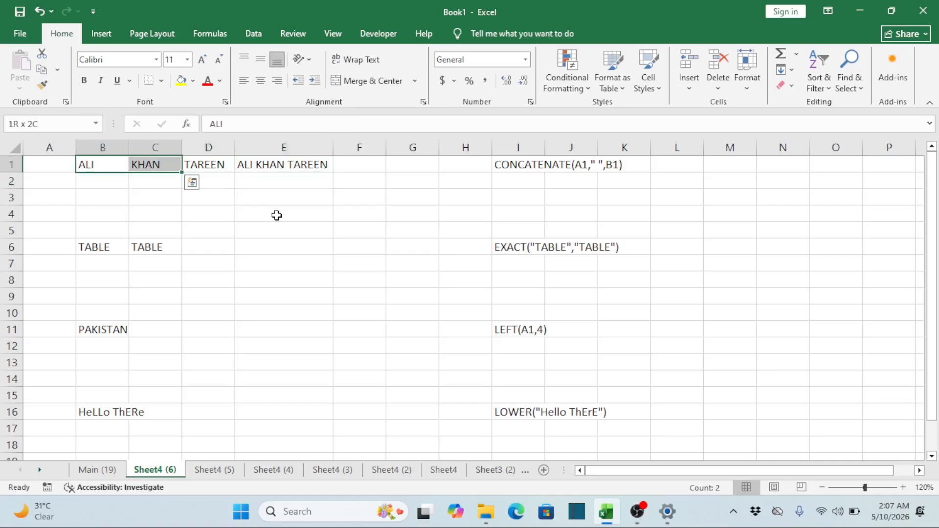
pyautogui.press('Right')
pyautogui.press('Right')
pyautogui.press('Right')
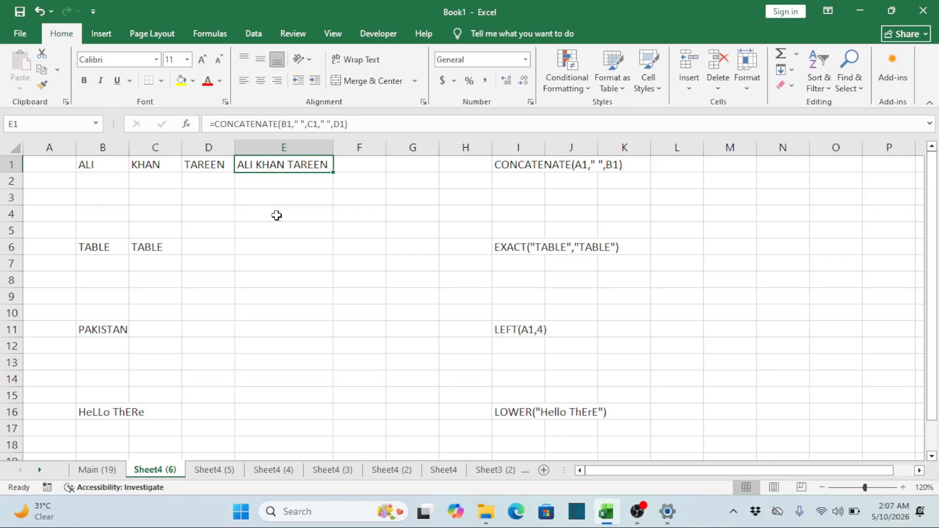
pyautogui.hotkey('shift', 'Down')
pyautogui.hotkey('shift', 'Down')
pyautogui.hotkey('shift', 'Down')
pyautogui.hotkey('shift', 'Down')
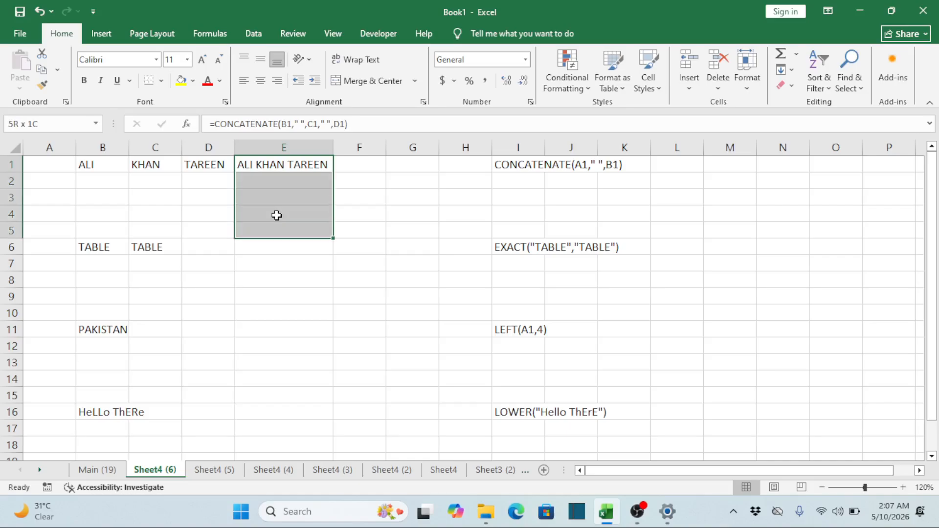
pyautogui.press('Up')
pyautogui.press('Down')
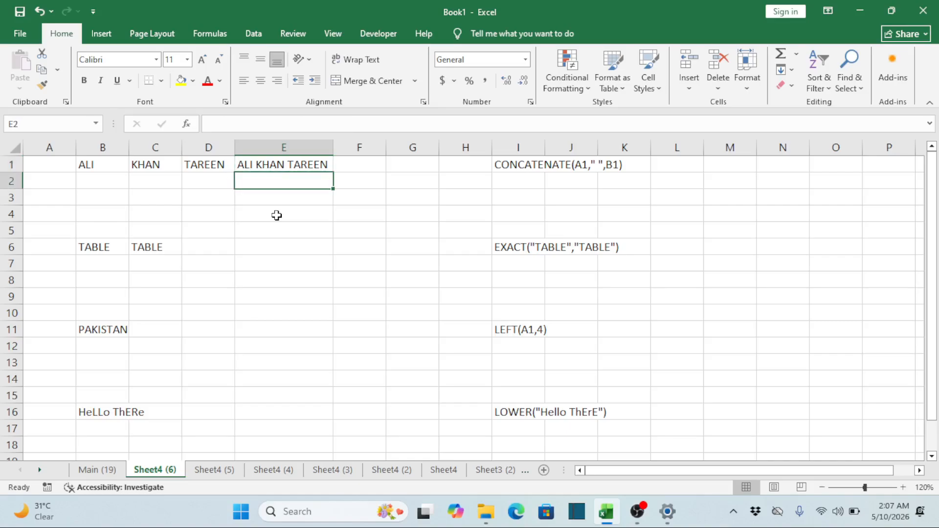
pyautogui.press('Down')
pyautogui.press('Down')
pyautogui.press('Down')
pyautogui.press('Up')
pyautogui.press('Up')
pyautogui.press('Up')
pyautogui.press('Up')
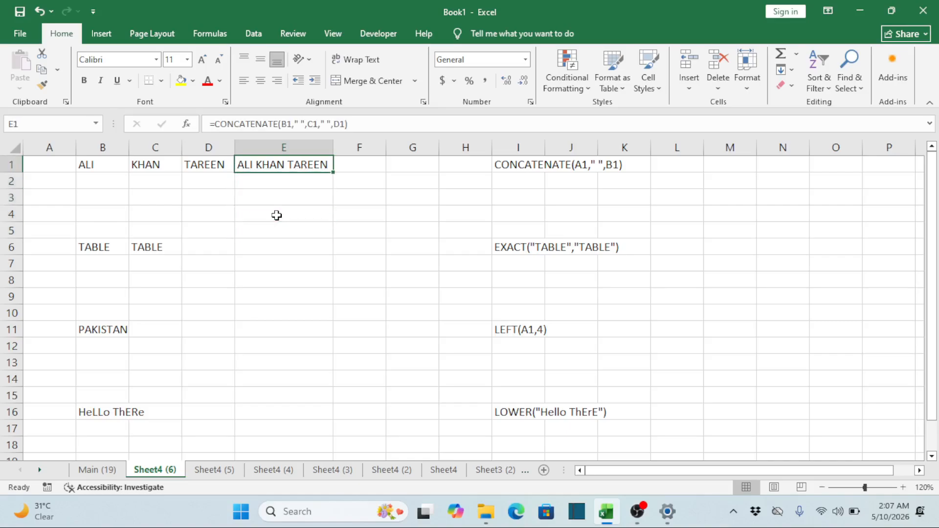
# Fill the CONCATENATE formula from E1 down through E5
pyautogui.hotkey('shift', 'Down')
pyautogui.hotkey('shift', 'Down')
pyautogui.hotkey('shift', 'Down')
pyautogui.hotkey('shift', 'Down')
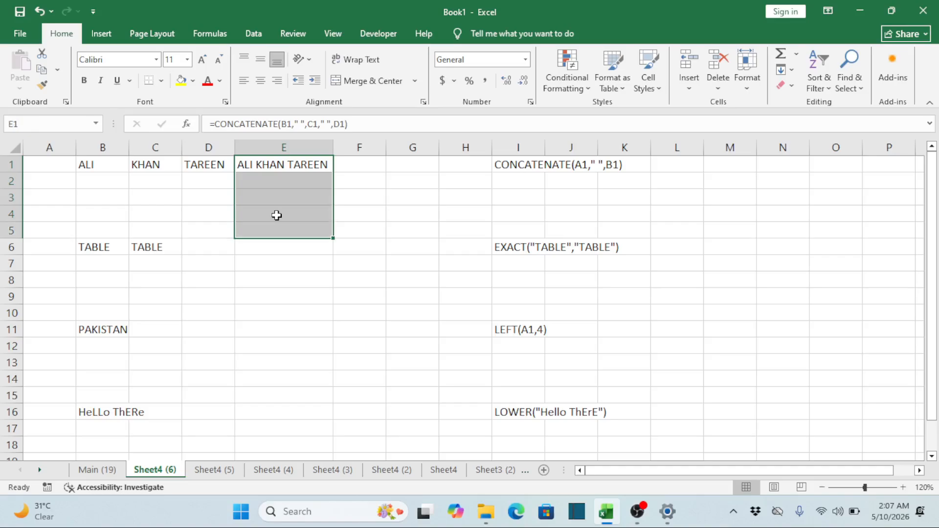
pyautogui.hotkey('ctrl', 'd')
# Enter the person's first two name parts in B2 and C2, and H as the third part in D2
pyautogui.press('Left')
pyautogui.press('Left')
pyautogui.press('Left')
pyautogui.press('Down')
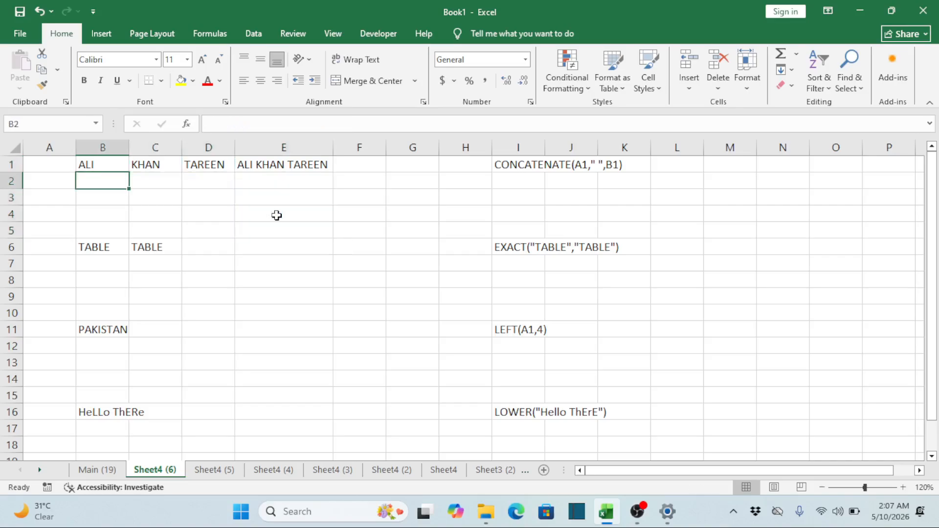
pyautogui.write('ALI')
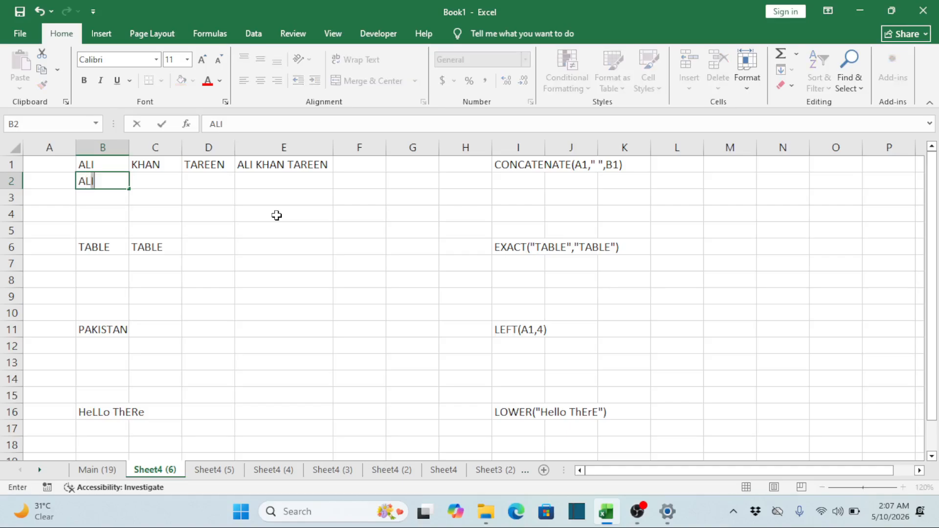
pyautogui.press('Tab')
pyautogui.write('KHAN')
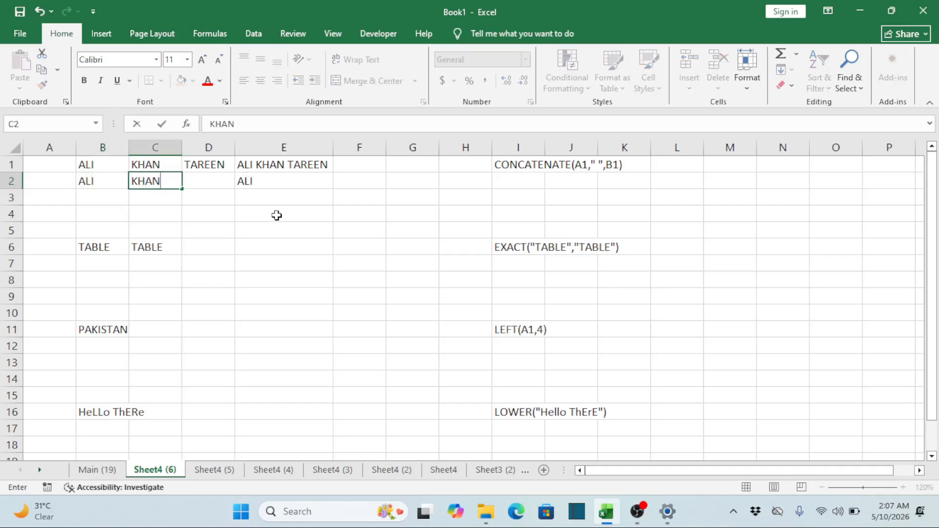
pyautogui.press('Tab')
pyautogui.write('H')
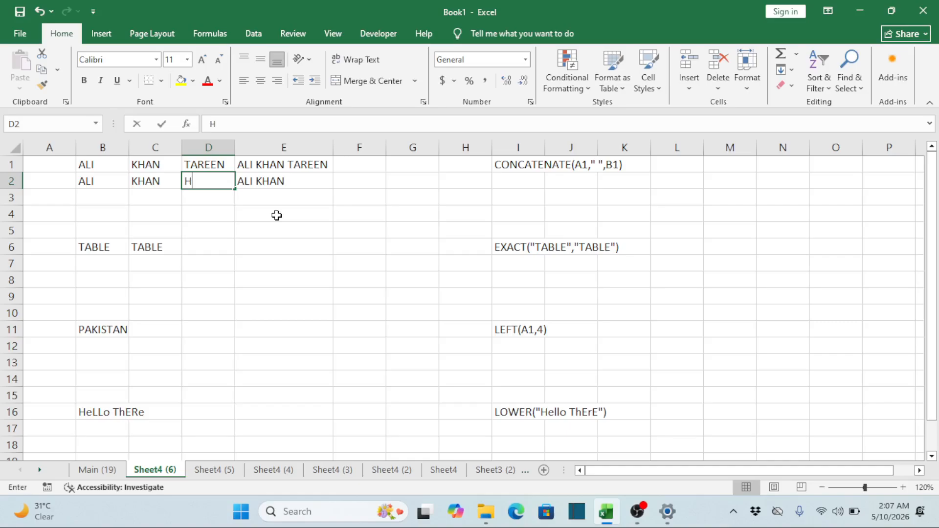
pyautogui.press('Tab')
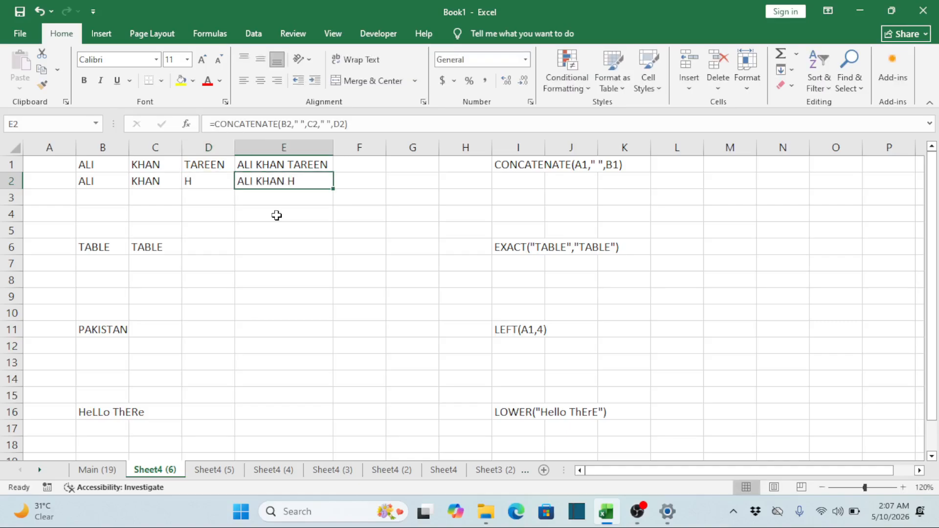
# Fill the name parts in B2:D2 down through row 5
pyautogui.press('Left')
pyautogui.press('Left')
pyautogui.press('Left')
pyautogui.press('Down')
pyautogui.press('Up')
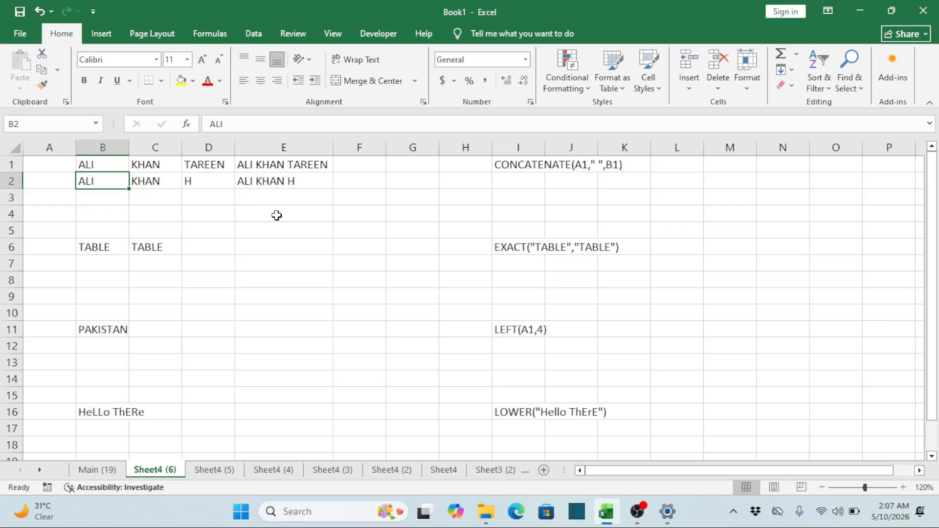
pyautogui.hotkey('shift', 'Right')
pyautogui.hotkey('shift', 'Right')
pyautogui.hotkey('shift', 'Down')
pyautogui.hotkey('shift', 'Down')
pyautogui.hotkey('shift', 'Down')
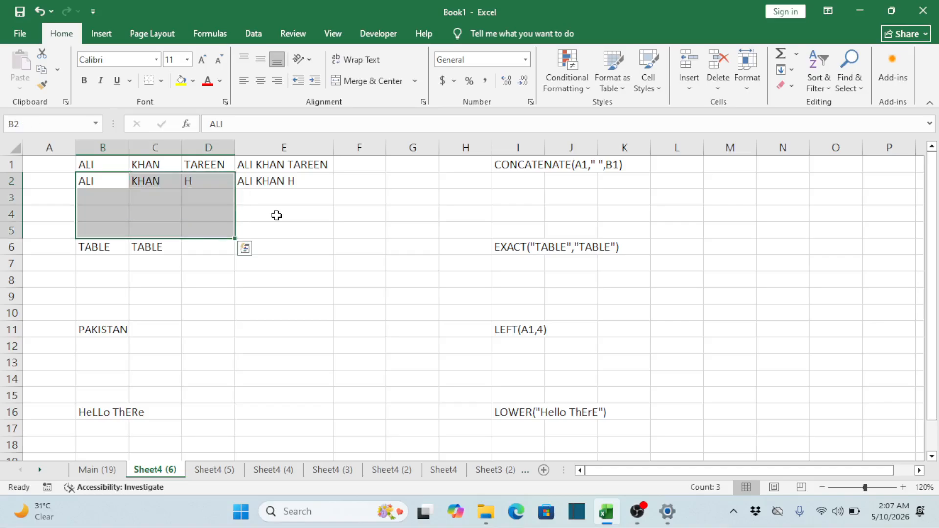
pyautogui.hotkey('ctrl', 'd')
# Clear the middle name part in C3, check the joined text in E3, and enter ADD in C3
pyautogui.press('Right')
pyautogui.press('Left')
pyautogui.press('Down')
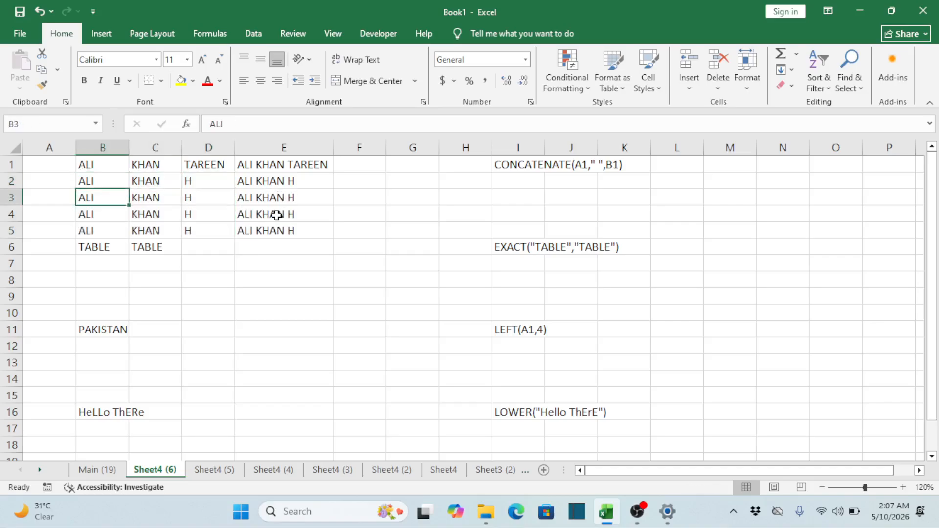
pyautogui.press('Right')
pyautogui.press('Delete')
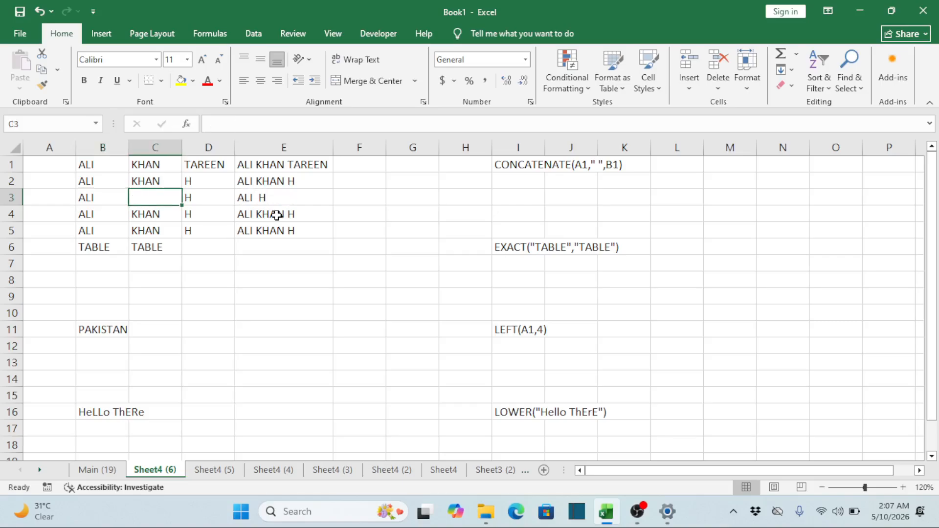
pyautogui.press('Right')
pyautogui.press('Right')
pyautogui.press('Left')
pyautogui.press('Left')
pyautogui.write('ADD')
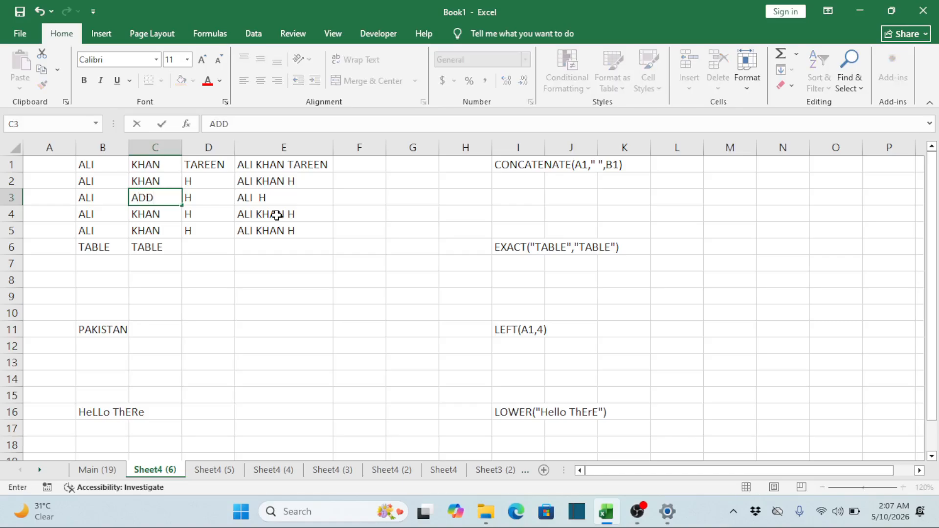
pyautogui.press('Return')
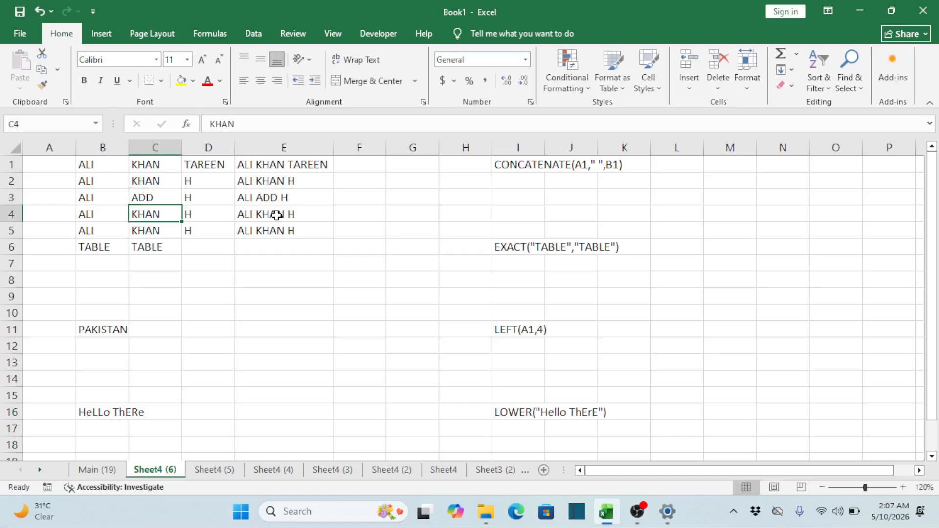
# Delete the name parts and CONCATENATE formulas in B2:E5, leaving the row 1 example in place
pyautogui.press('Down')
pyautogui.press('Down')
pyautogui.press('Left')
pyautogui.press('Up')
pyautogui.press('Up')
pyautogui.press('Up')
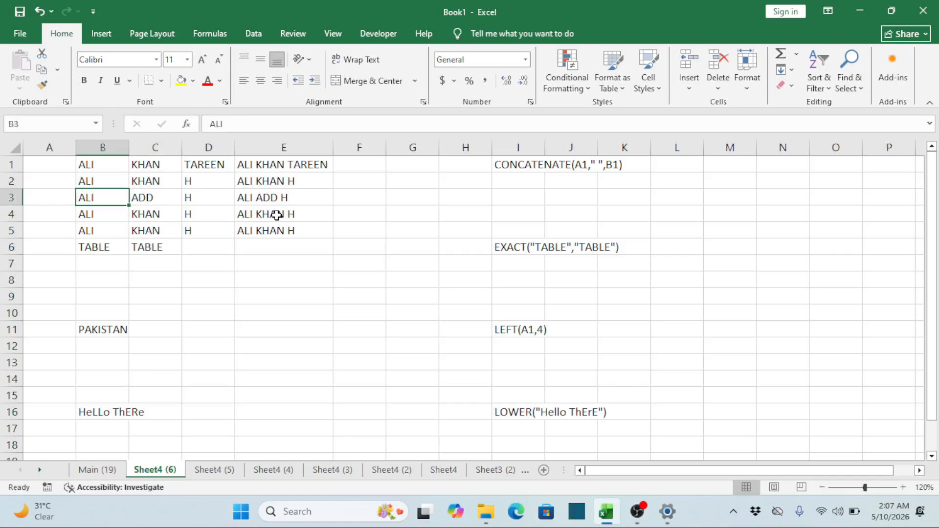
pyautogui.press('Up')
pyautogui.hotkey('shift', 'Right')
pyautogui.hotkey('shift', 'Right')
pyautogui.hotkey('shift', 'Right')
pyautogui.hotkey('shift', 'Down')
pyautogui.hotkey('shift', 'Down')
pyautogui.hotkey('shift', 'Down')
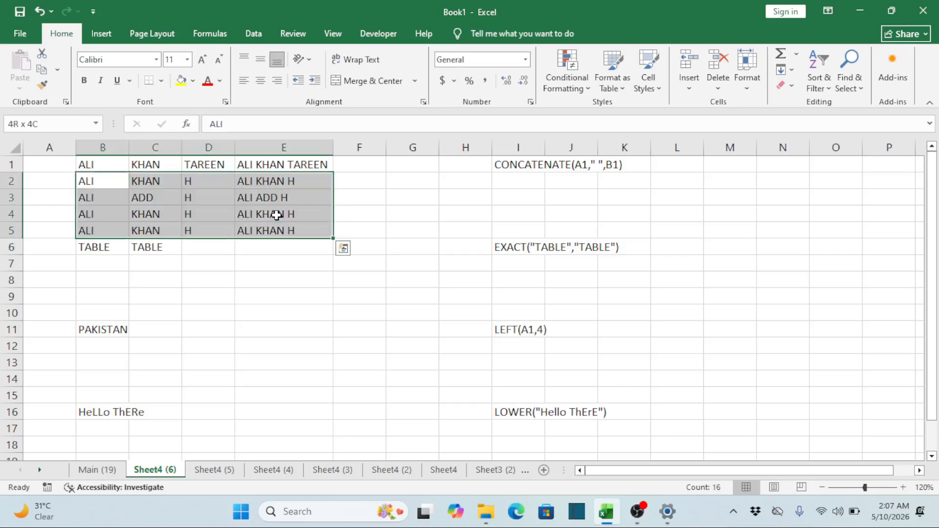
pyautogui.press('Delete')
# Examine the EXACT syntax example written in I6
pyautogui.press('Down')
pyautogui.press('Down')
pyautogui.press('Down')
pyautogui.press('Down')
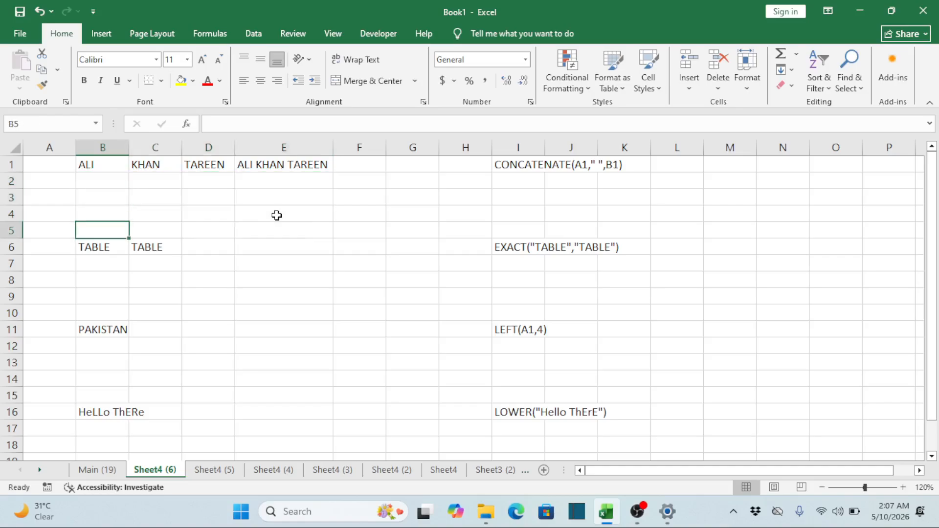
pyautogui.press('Right')
pyautogui.press('Right')
pyautogui.press('Right')
pyautogui.press('Right')
pyautogui.press('Right')
pyautogui.press('Right')
pyautogui.press('Right')
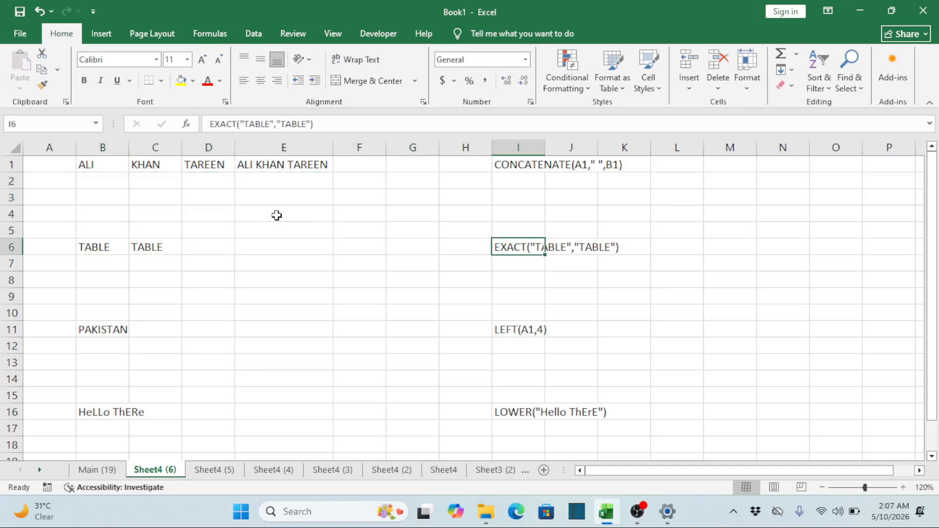
# Compare the two TABLE text entries in B6 and C6 that the EXACT example uses
pyautogui.press('Left')
pyautogui.press('Left')
pyautogui.press('Left')
pyautogui.press('Left')
pyautogui.press('Left')
pyautogui.press('Left')
pyautogui.press('Left')
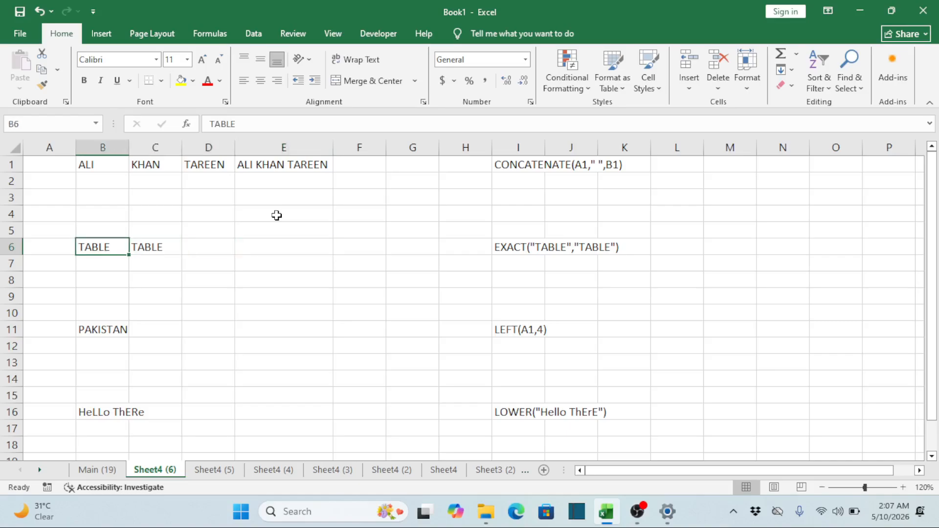
pyautogui.press('Right')
pyautogui.press('Right')
pyautogui.press('Left')
pyautogui.press('Left')
pyautogui.press('Right')
pyautogui.press('Right')
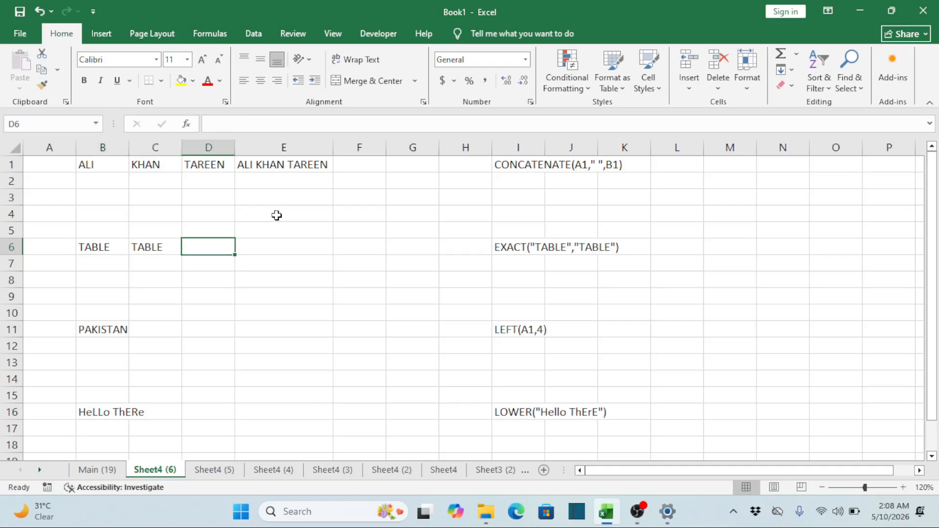
pyautogui.press('Left')
pyautogui.press('Left')
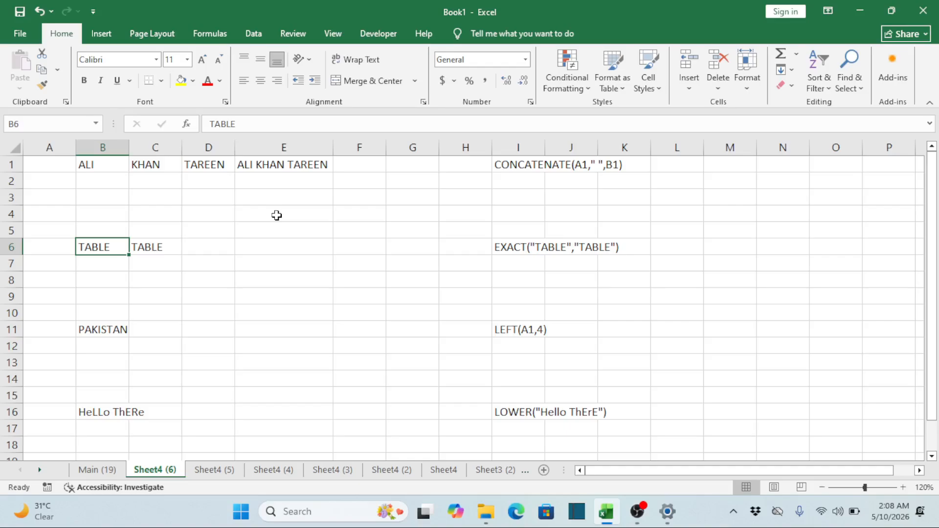
pyautogui.press('Right')
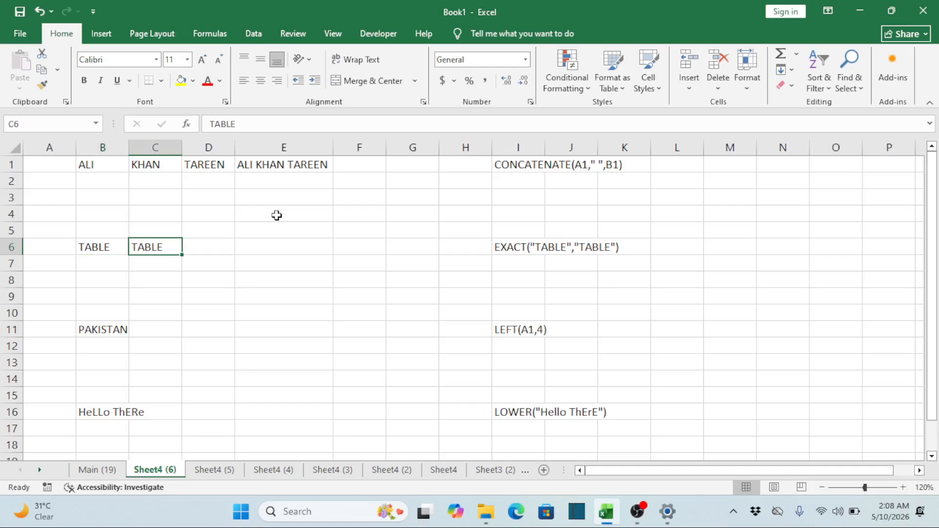
pyautogui.press('Left')
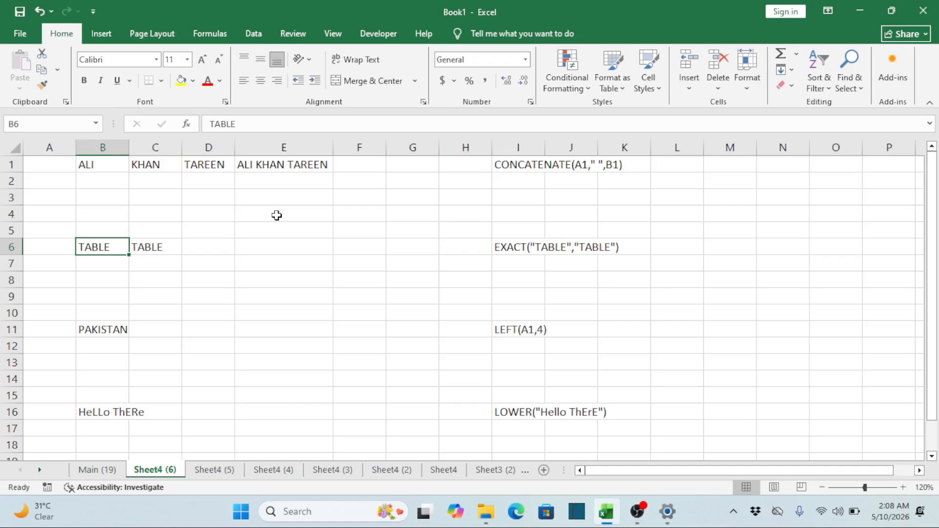
pyautogui.press('Right')
pyautogui.press('Right')
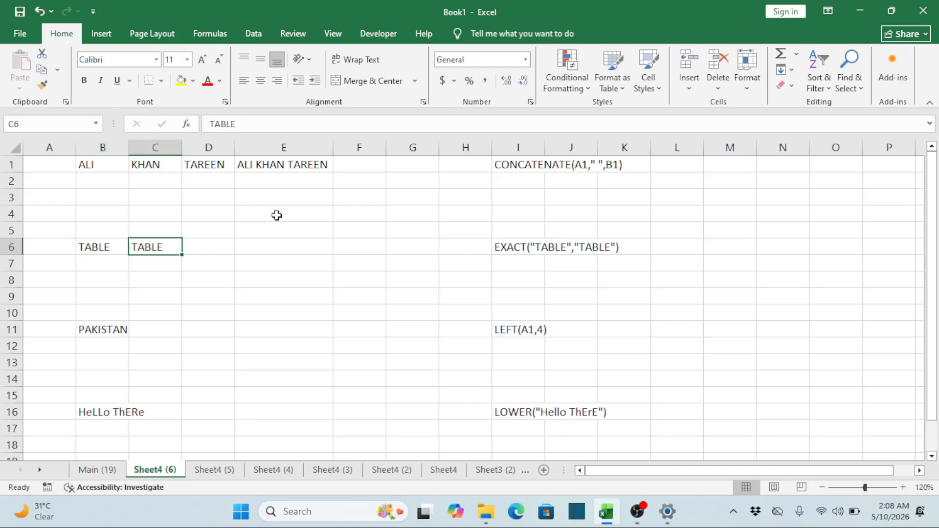
pyautogui.press('Right')
pyautogui.press('Left')
pyautogui.press('Left')
pyautogui.press('Left')
pyautogui.press('Right')
pyautogui.press('Right')
pyautogui.press('Right')
# Enter =EXACT(B6,C6) in E6 to check whether the two text entries match
pyautogui.press('Left')
pyautogui.press('Right')
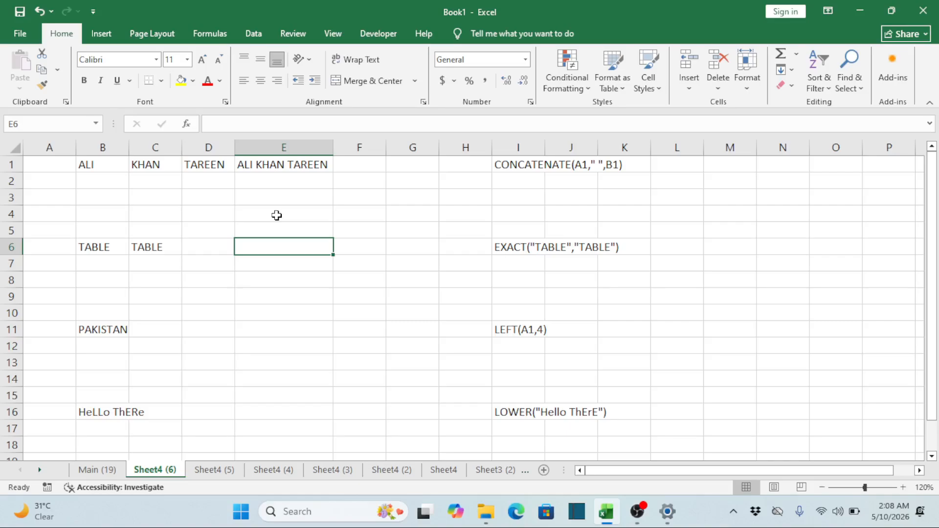
pyautogui.press('Left')
pyautogui.press('Right')
pyautogui.write('=')
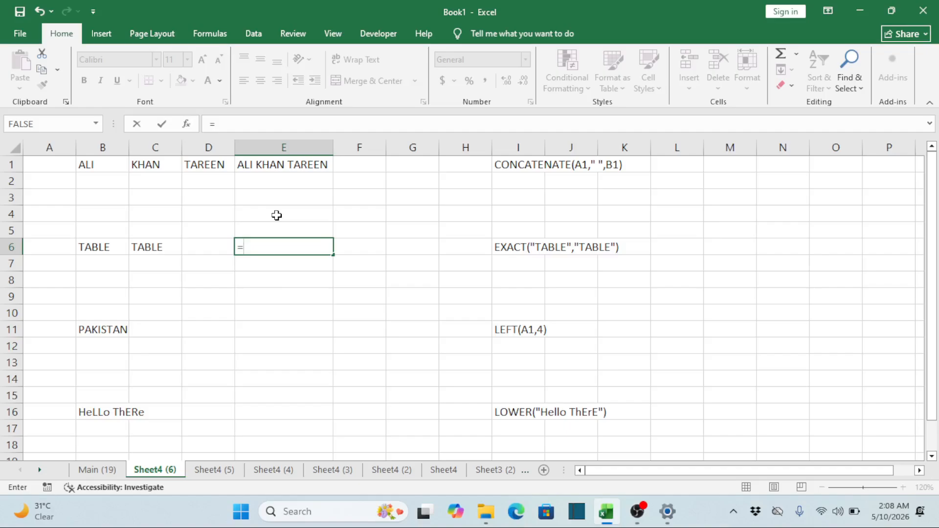
pyautogui.write('EXACT')
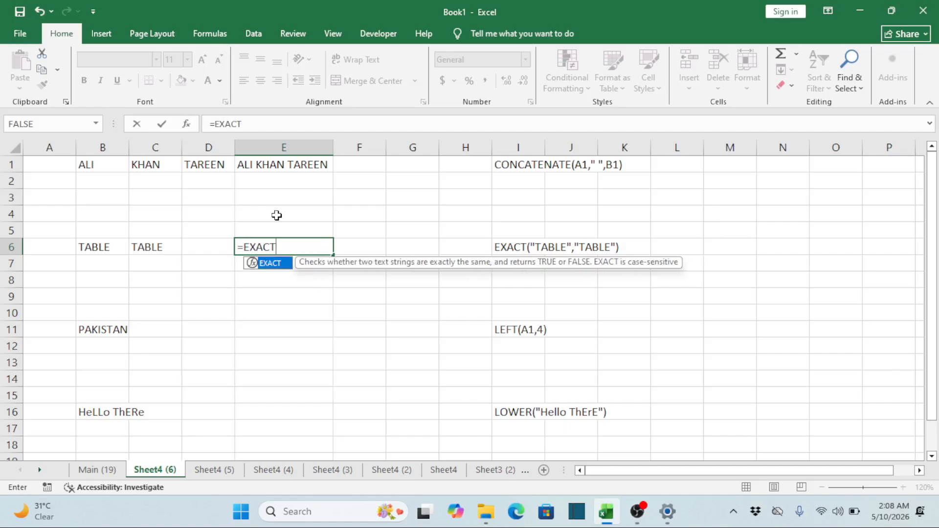
pyautogui.write('(')
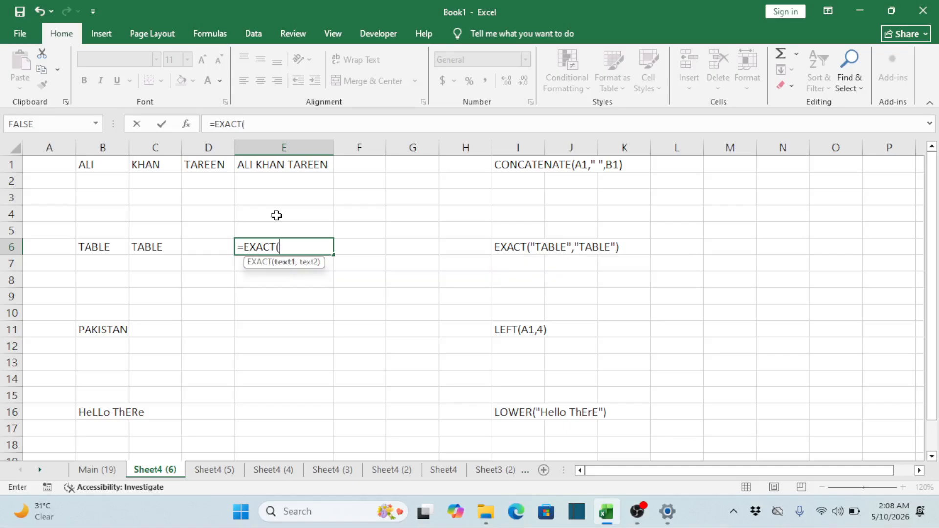
pyautogui.click(101, 249)
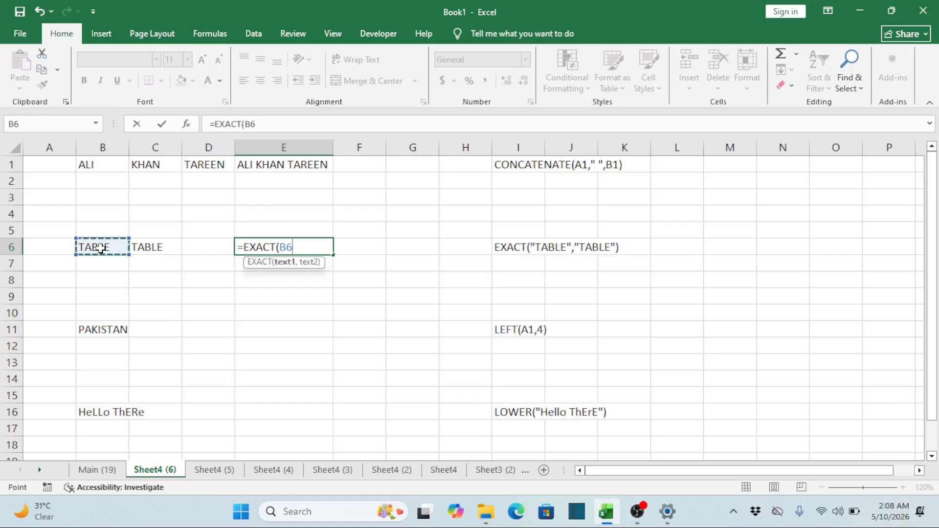
pyautogui.write(',')
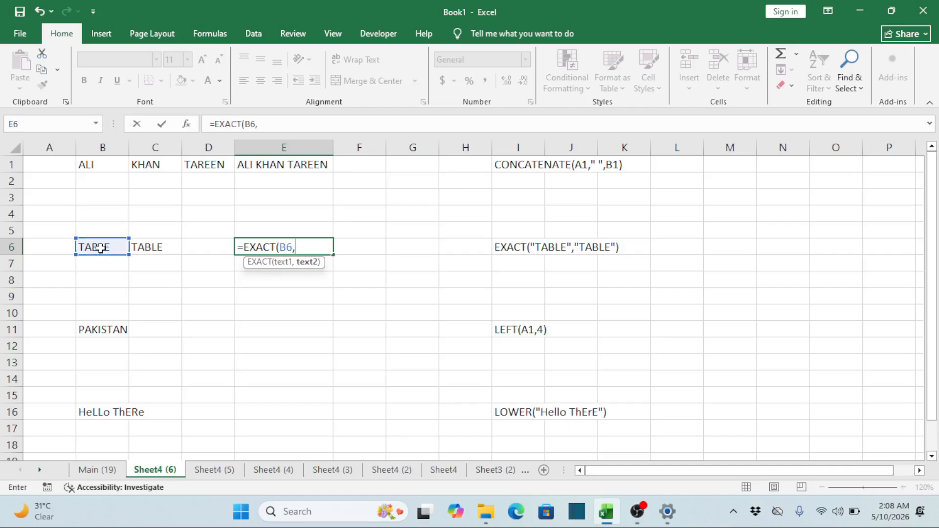
pyautogui.click(156, 249)
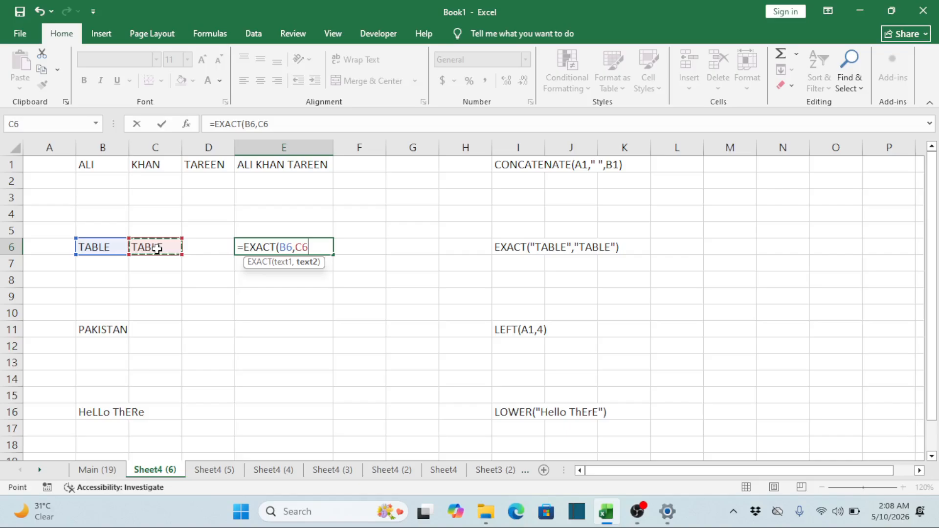
pyautogui.write(')')
pyautogui.hotkey('ctrl', 'Return')
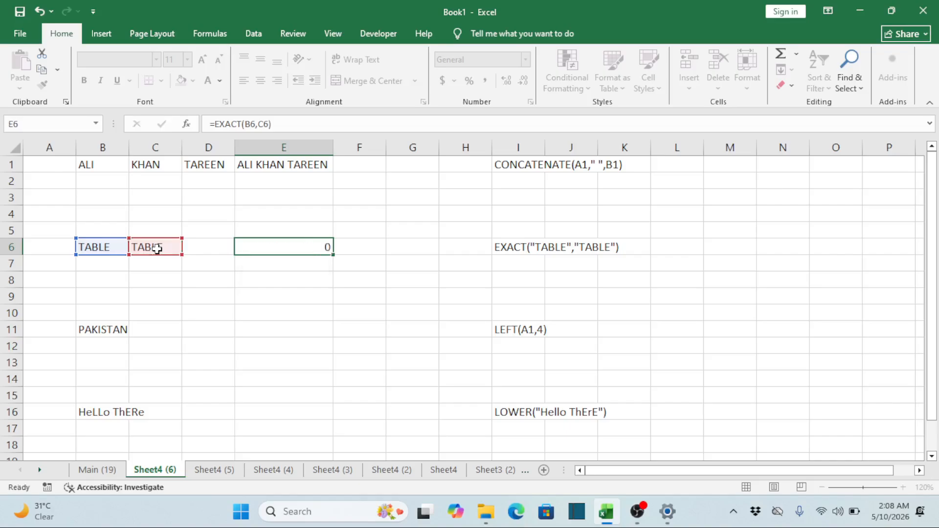
# Check the compared entries in B6 and C6, and fill the EXACT formula from E6 down through E10
pyautogui.press('Left')
pyautogui.press('Left')
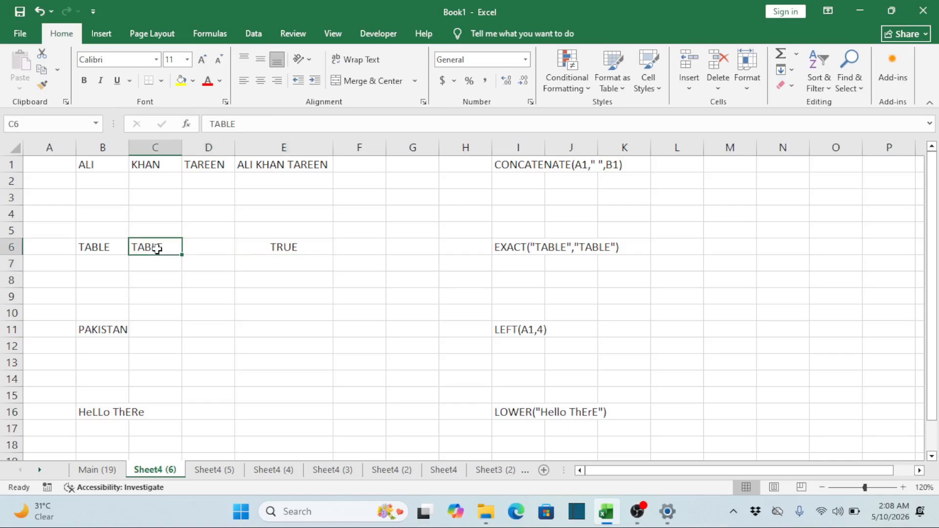
pyautogui.press('Left')
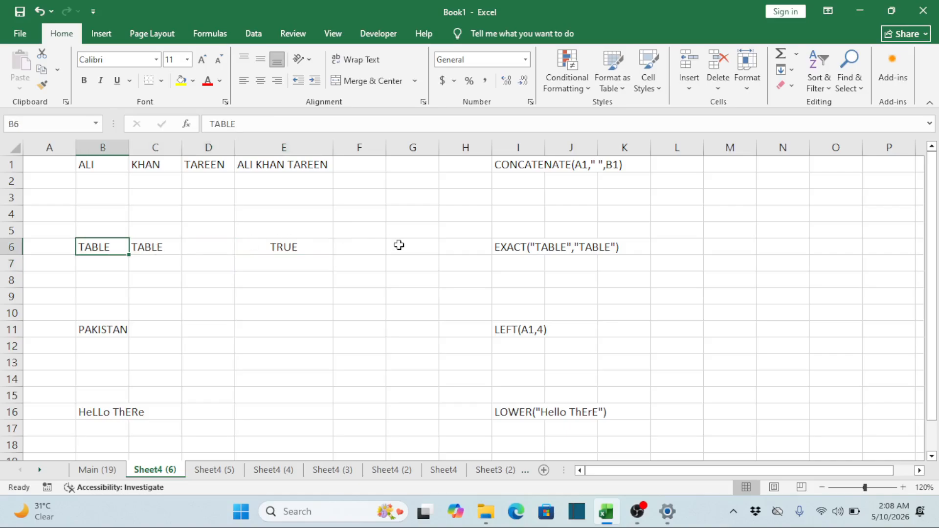
pyautogui.press('Right')
pyautogui.press('Right')
pyautogui.press('Right')
pyautogui.hotkey('shift', 'Down')
pyautogui.hotkey('shift', 'Down')
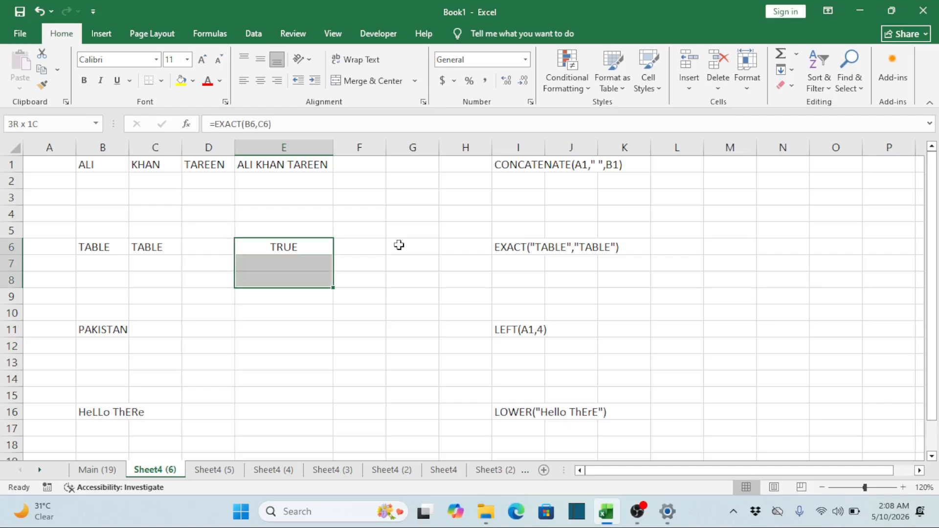
pyautogui.hotkey('shift', 'Down')
pyautogui.hotkey('shift', 'Down')
pyautogui.hotkey('ctrl', 'd')
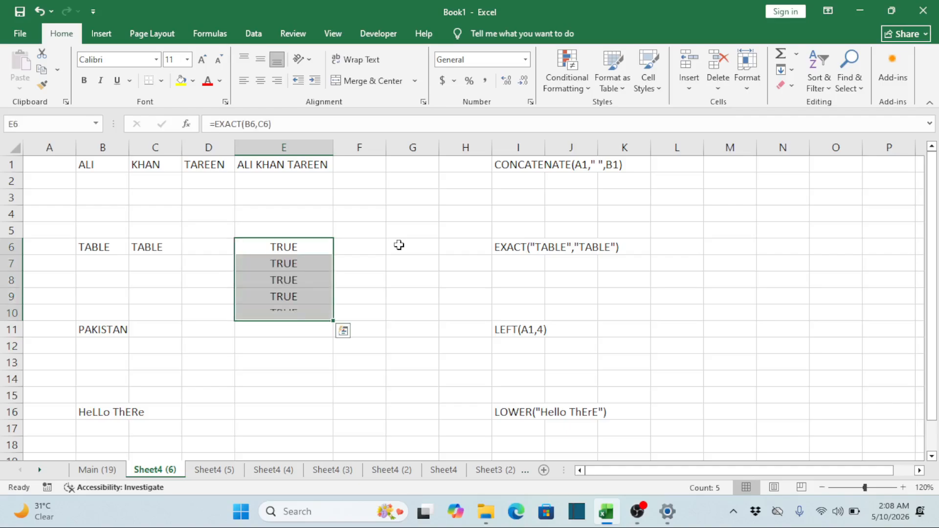
# Inspect the copied EXACT formulas below E6 and the empty cells they compare in columns B and C
pyautogui.press('Up')
pyautogui.press('Up')
pyautogui.press('Down')
pyautogui.press('Down')
pyautogui.press('Down')
pyautogui.press('Left')
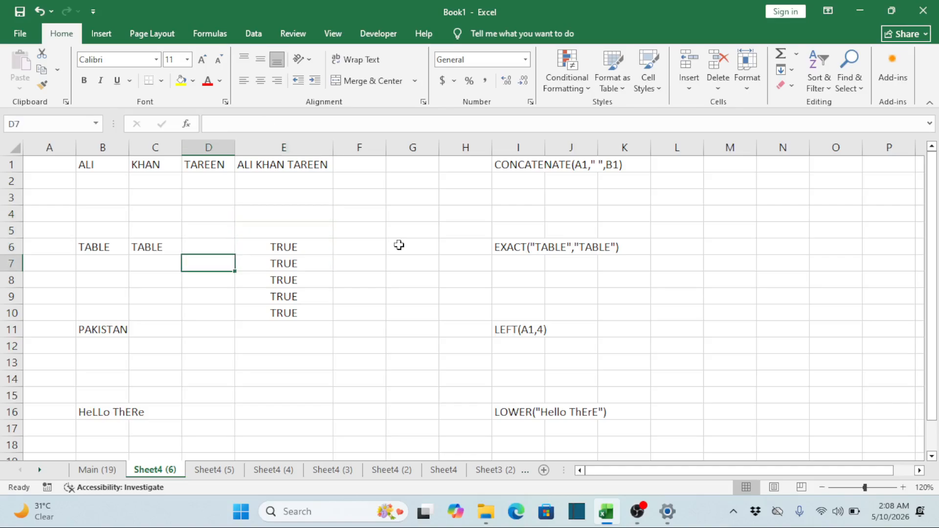
pyautogui.press('Left')
pyautogui.press('Left')
pyautogui.press('Right')
pyautogui.press('Right')
pyautogui.press('Right')
pyautogui.press('F2')
pyautogui.press('Escape')
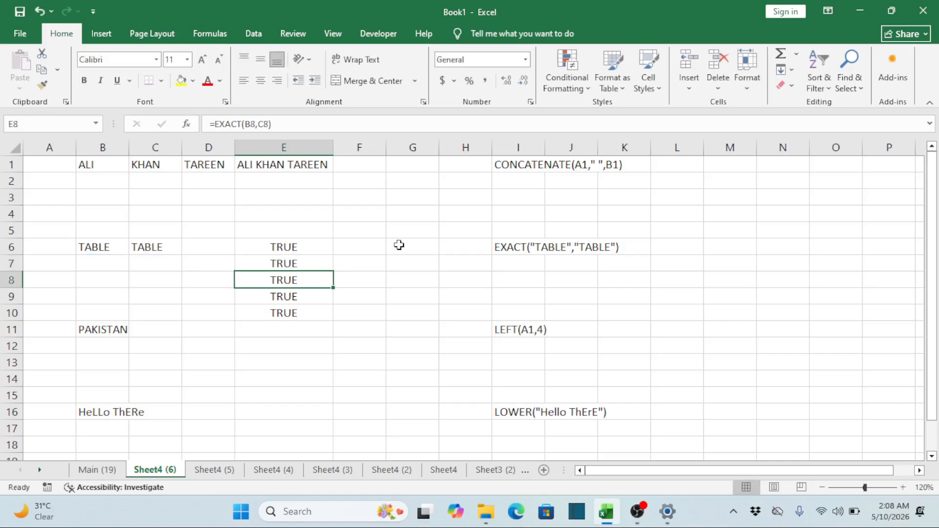
# Enter TABLE in B7 as the first text for the copied EXACT formula in that row
pyautogui.press('Left')
pyautogui.press('Left')
pyautogui.press('Left')
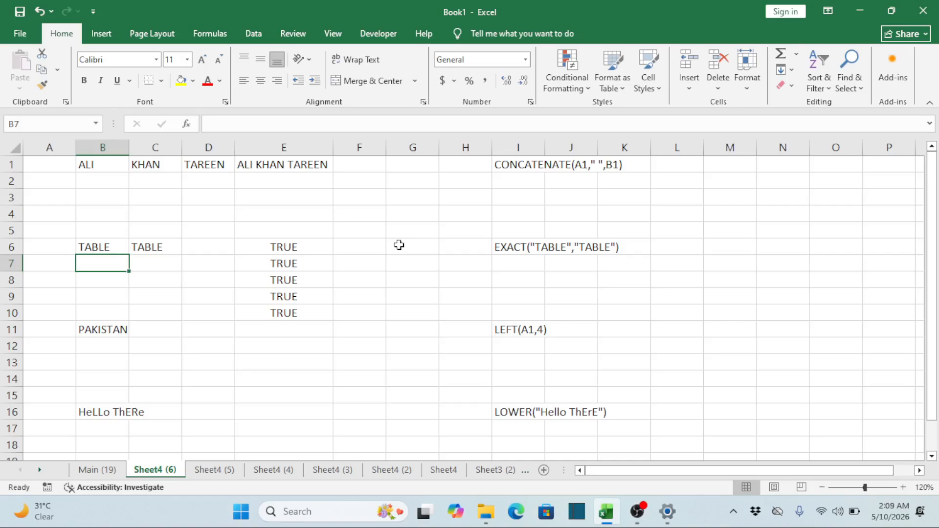
pyautogui.write('TABLE')
pyautogui.press('Tab')
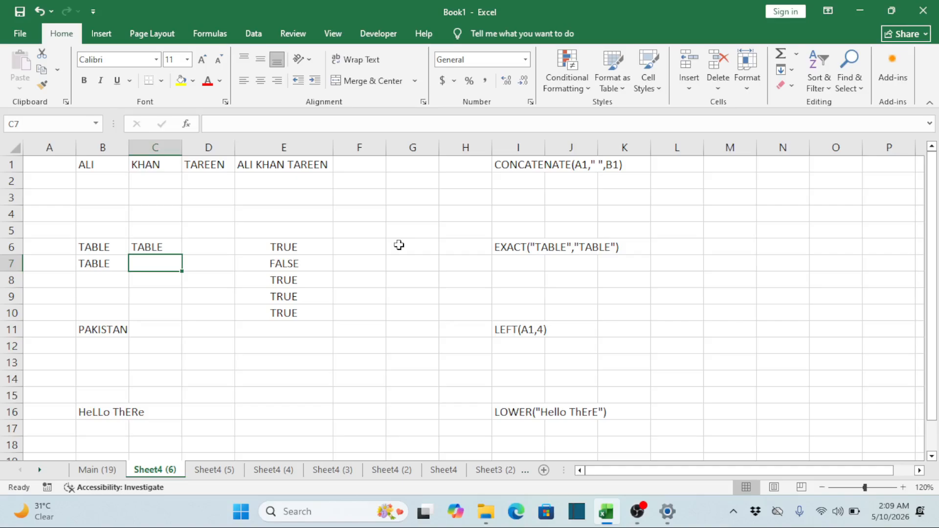
# Enter lowercase table in C7 and check how the EXACT formula in E7 treats the case difference
pyautogui.write('T')
pyautogui.press('BackSpace')
pyautogui.press('BackSpace')
pyautogui.write('t')
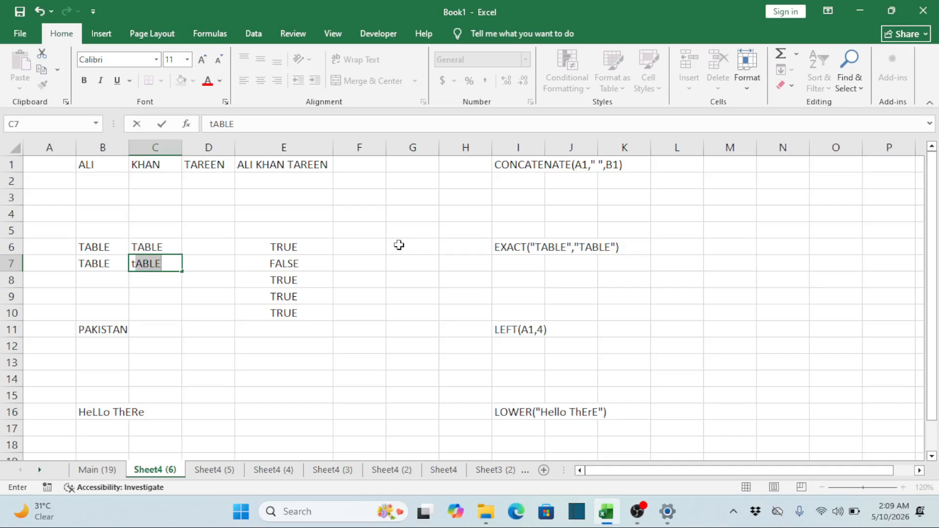
pyautogui.press('BackSpace')
pyautogui.press('BackSpace')
pyautogui.write('t')
pyautogui.press('BackSpace')
pyautogui.press('BackSpace')
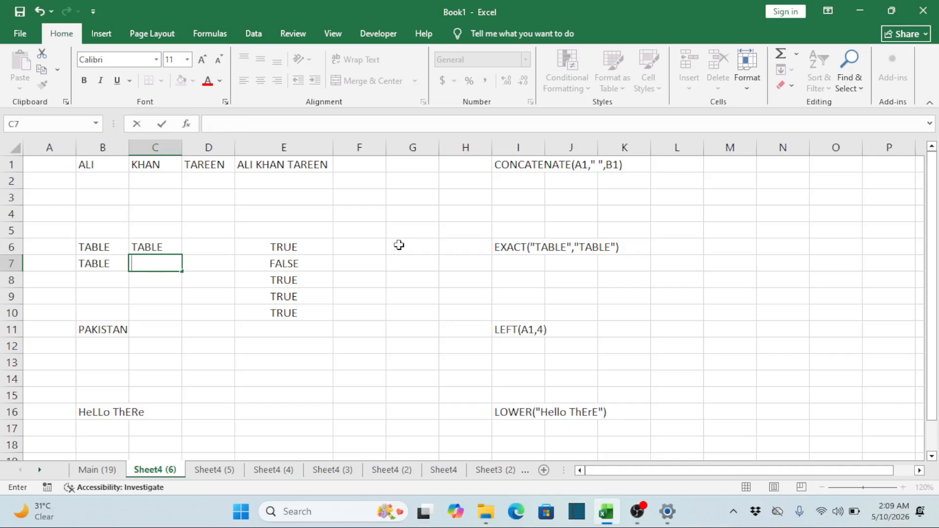
pyautogui.write('tabe')
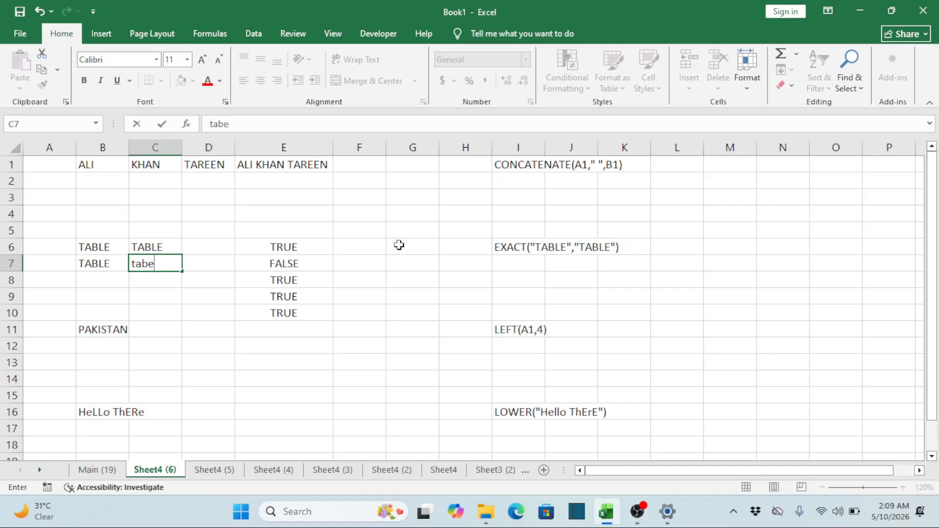
pyautogui.press('BackSpace')
pyautogui.write('le')
pyautogui.press('Tab')
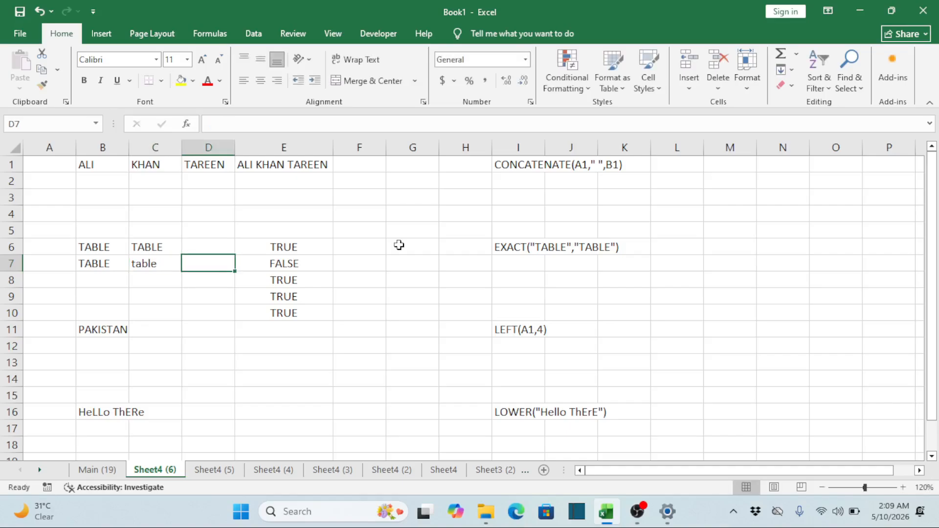
pyautogui.press('Right')
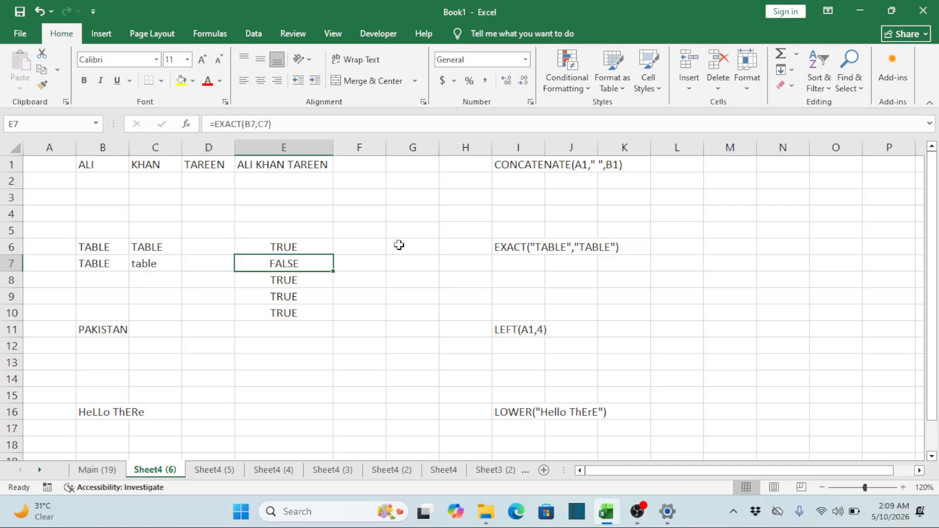
# Enter TABLE in B8 and TAB in C8, and check the EXACT formula in E8
pyautogui.press('Left')
pyautogui.press('Left')
pyautogui.press('Down')
pyautogui.press('Left')
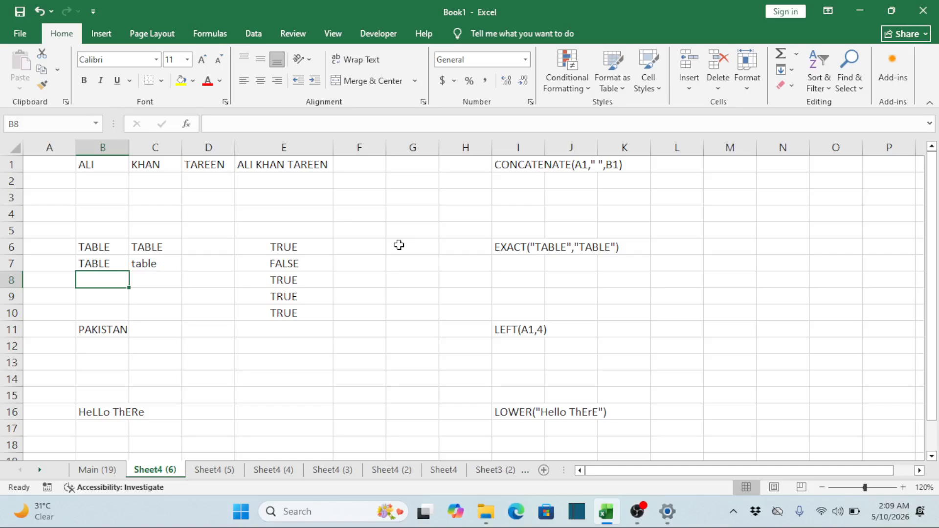
pyautogui.write('TABLE')
pyautogui.press('Tab')
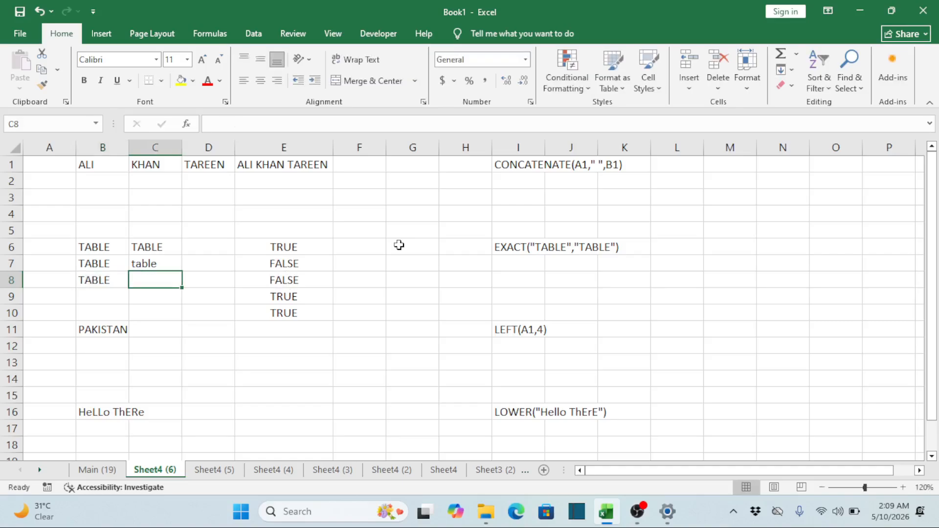
pyautogui.write('TAB')
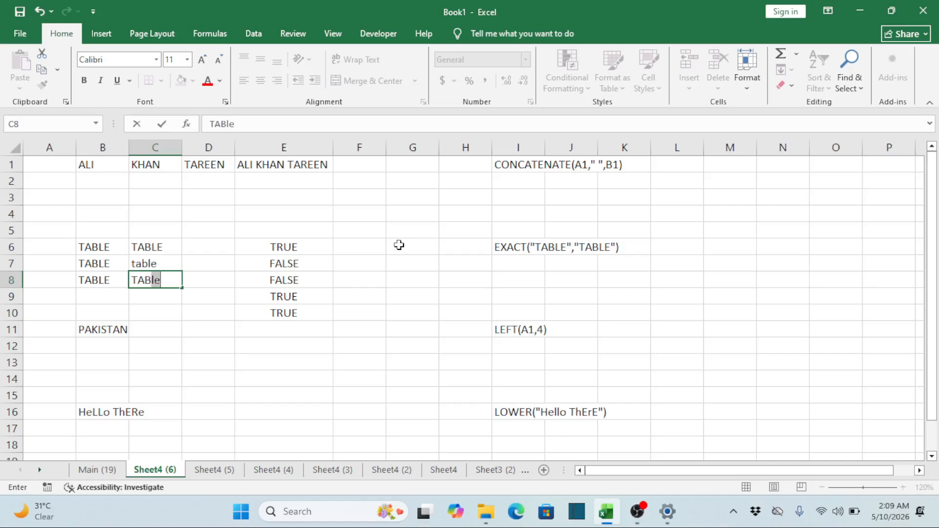
pyautogui.press('BackSpace')
pyautogui.press('Tab')
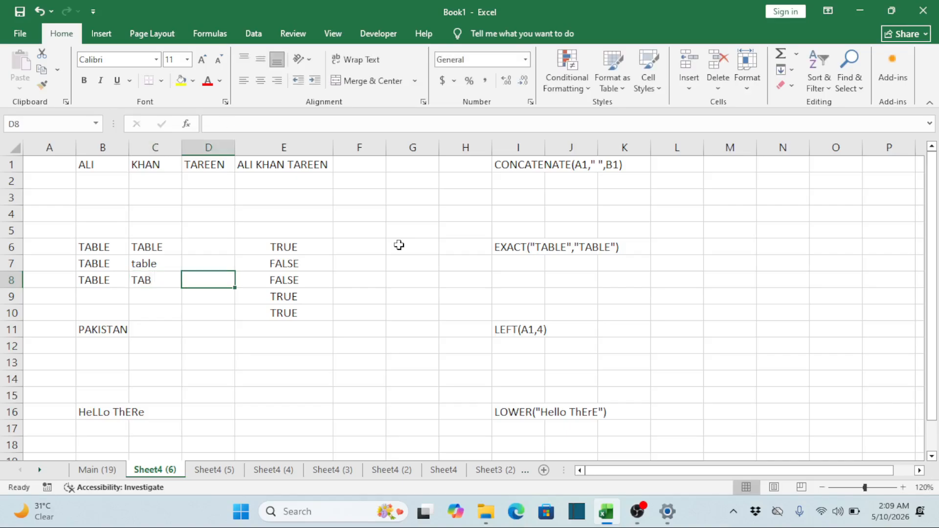
pyautogui.press('Tab')
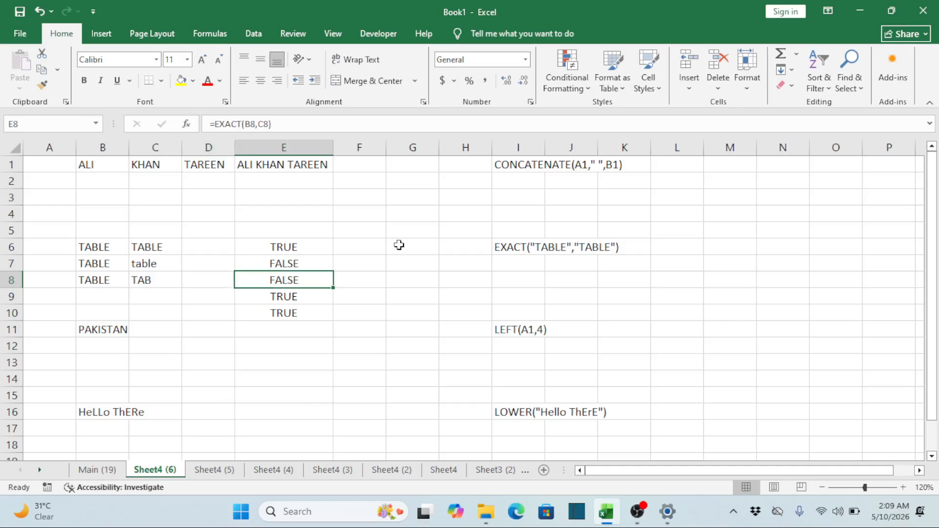
# Clear the extra EXACT test entries and copied formulas in B7:E10
pyautogui.press('Left')
pyautogui.press('Left')
pyautogui.press('Left')
pyautogui.press('Up')
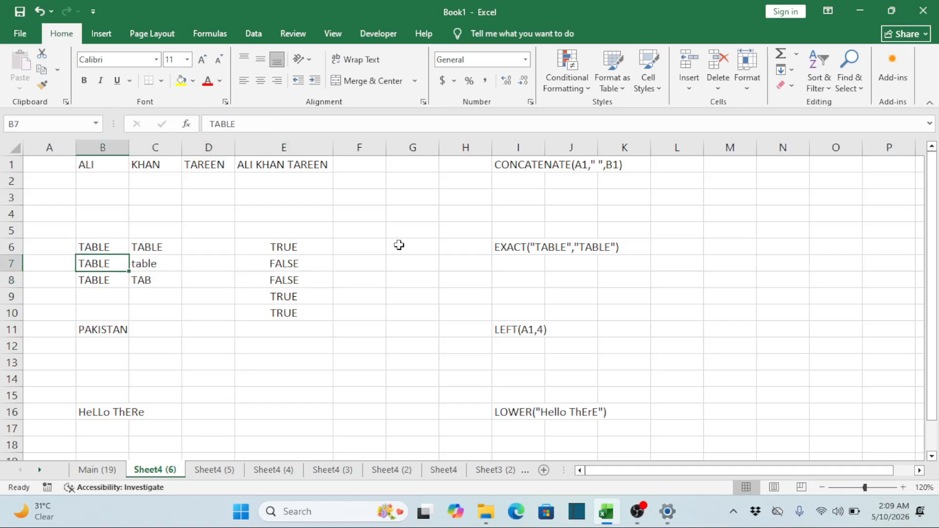
pyautogui.hotkey('shift', 'Right')
pyautogui.hotkey('shift', 'Right')
pyautogui.hotkey('shift', 'Right')
pyautogui.hotkey('shift', 'Down')
pyautogui.hotkey('shift', 'Down')
pyautogui.hotkey('shift', 'Down')
pyautogui.press('Delete')
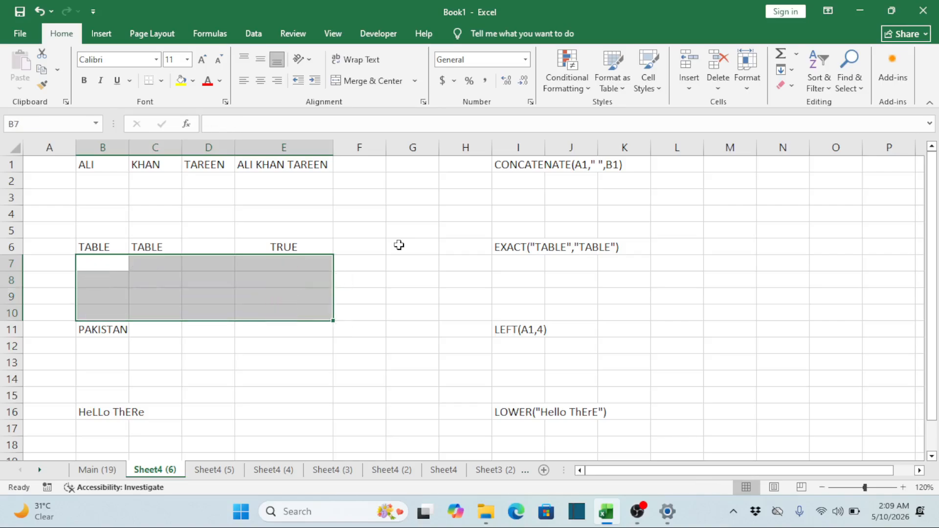
# Examine the PAKISTAN text in B11 and the empty cells beside it for the LEFT example
pyautogui.press('Down')
pyautogui.press('Down')
pyautogui.press('Down')
pyautogui.press('Down')
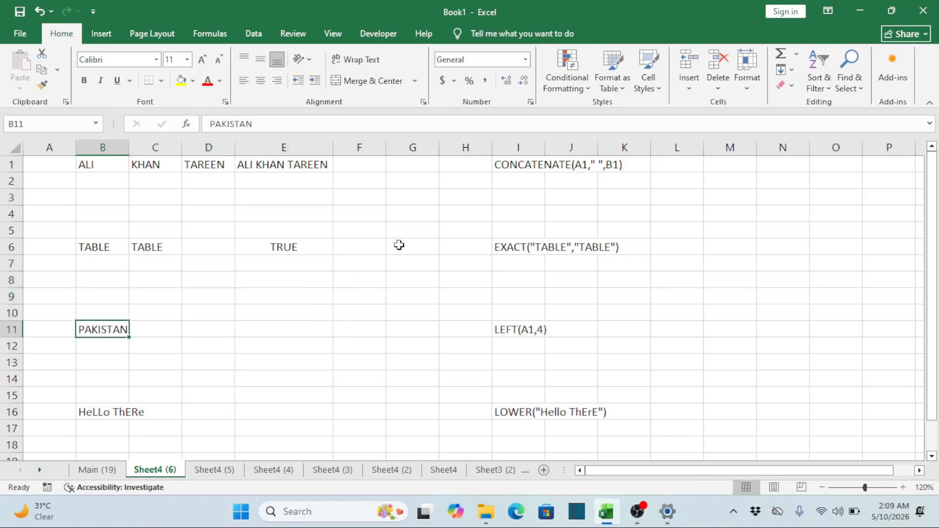
pyautogui.press('Right')
pyautogui.press('Right')
pyautogui.press('Left')
pyautogui.press('Left')
pyautogui.press('Right')
pyautogui.press('Right')
pyautogui.press('Left')
pyautogui.press('Left')
pyautogui.press('Down')
pyautogui.press('Up')
pyautogui.press('Right')
pyautogui.press('Right')
pyautogui.press('Right')
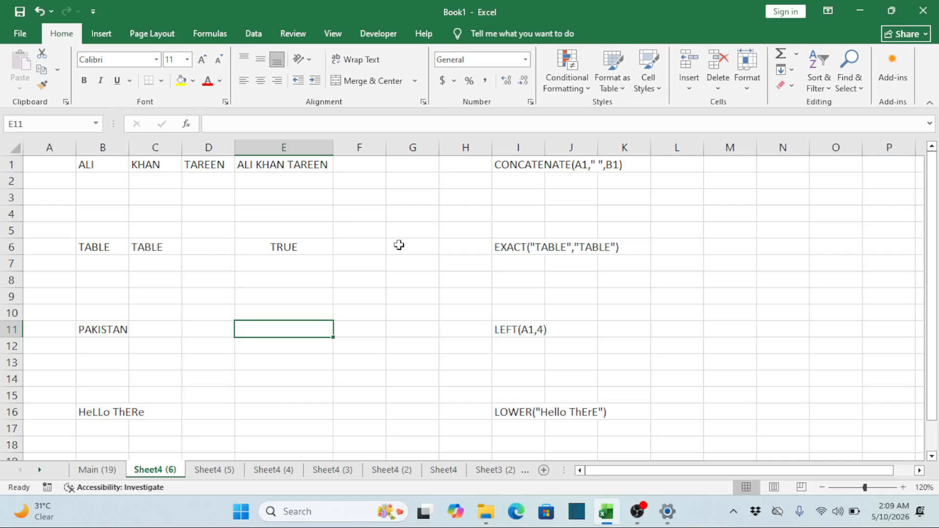
pyautogui.press('Left')
pyautogui.press('Right')
pyautogui.press('Left')
pyautogui.press('Left')
pyautogui.press('Left')
pyautogui.press('Right')
pyautogui.press('Right')
pyautogui.press('Right')
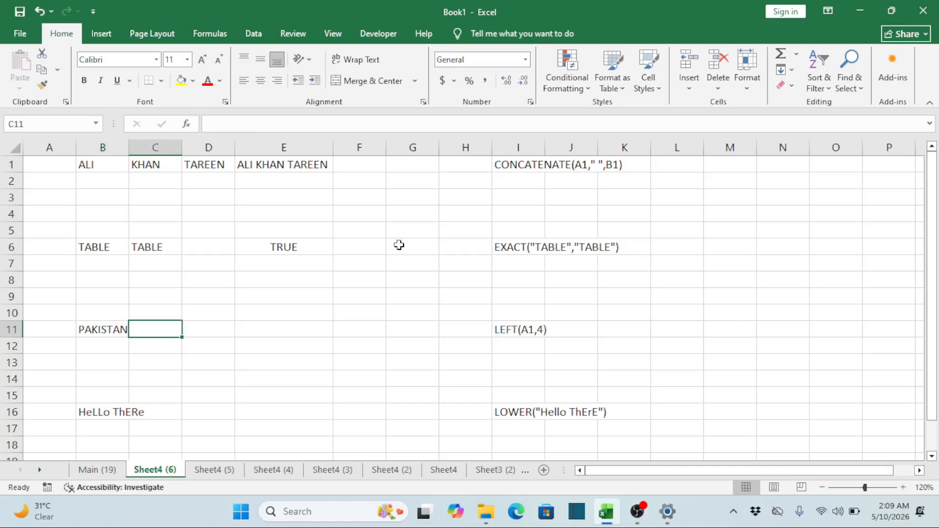
# Enter =LEFT(B11,4) in E11 to extract the first four characters of PAKISTAN
pyautogui.press('Left')
pyautogui.press('Left')
pyautogui.press('Right')
pyautogui.press('Right')
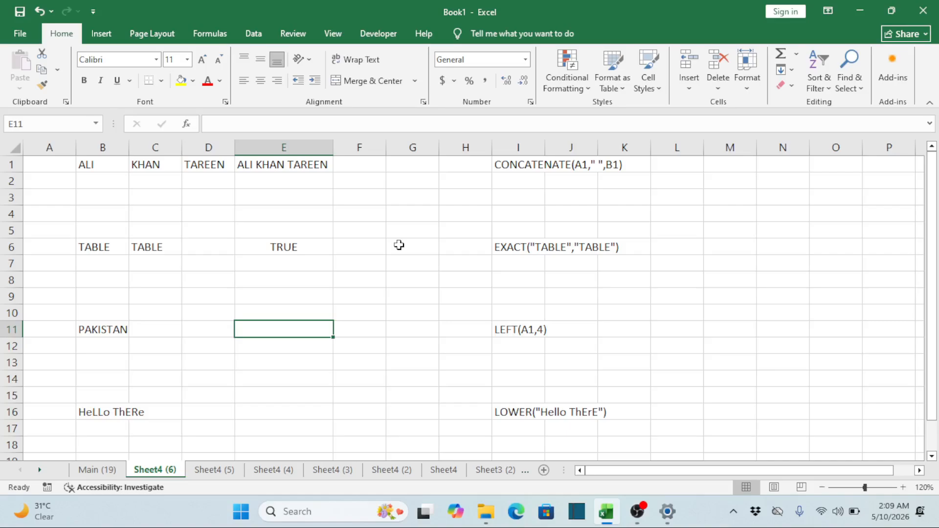
pyautogui.write('=L')
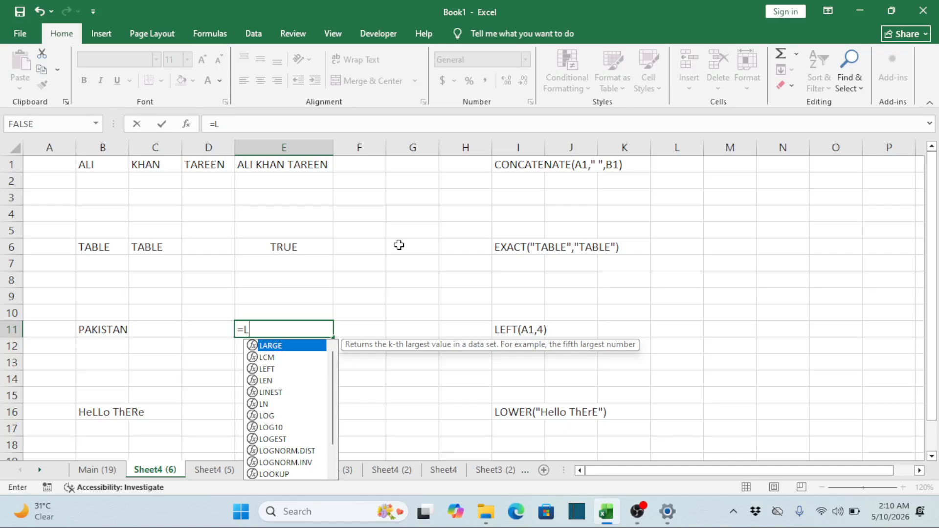
pyautogui.write('EFT')
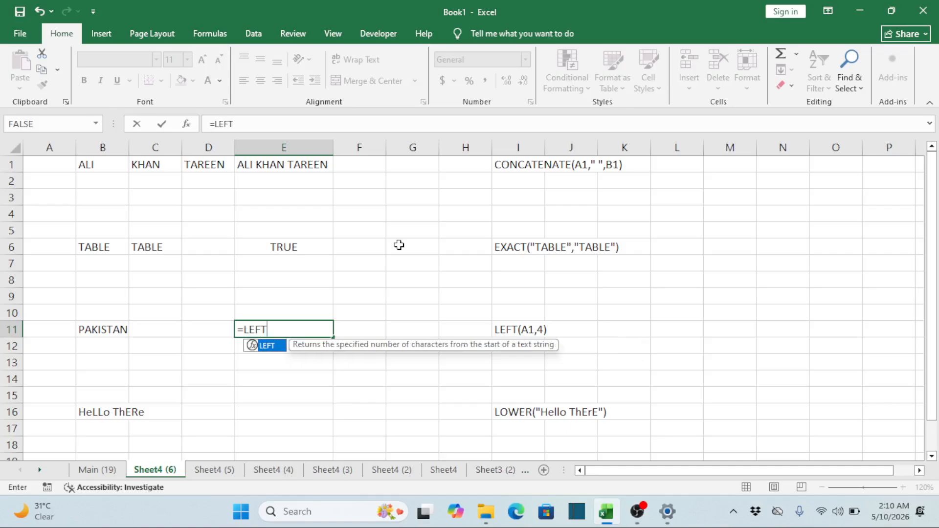
pyautogui.write('(')
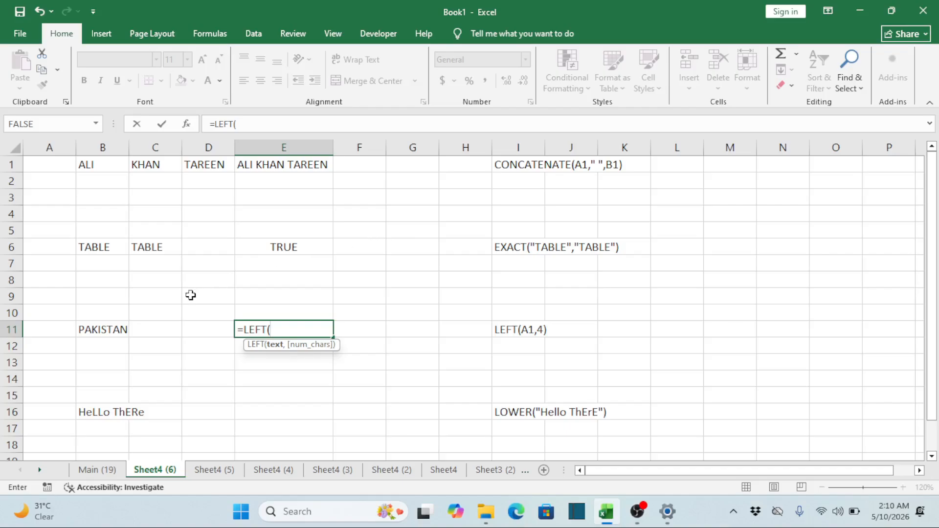
pyautogui.click(108, 328)
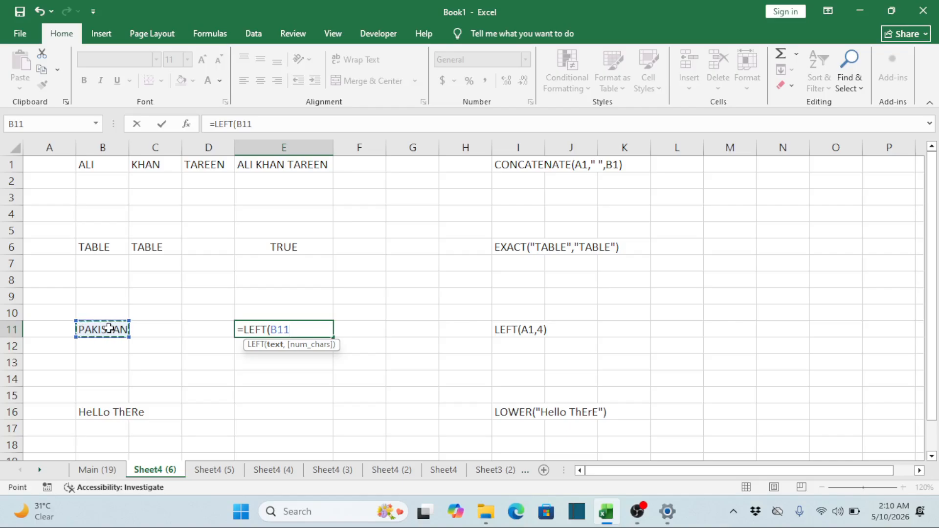
pyautogui.write(',4')
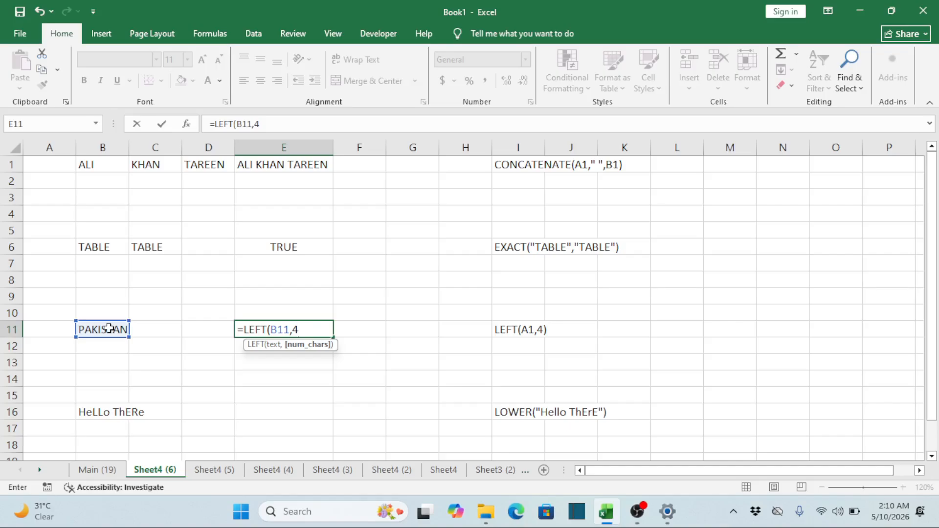
pyautogui.write(')')
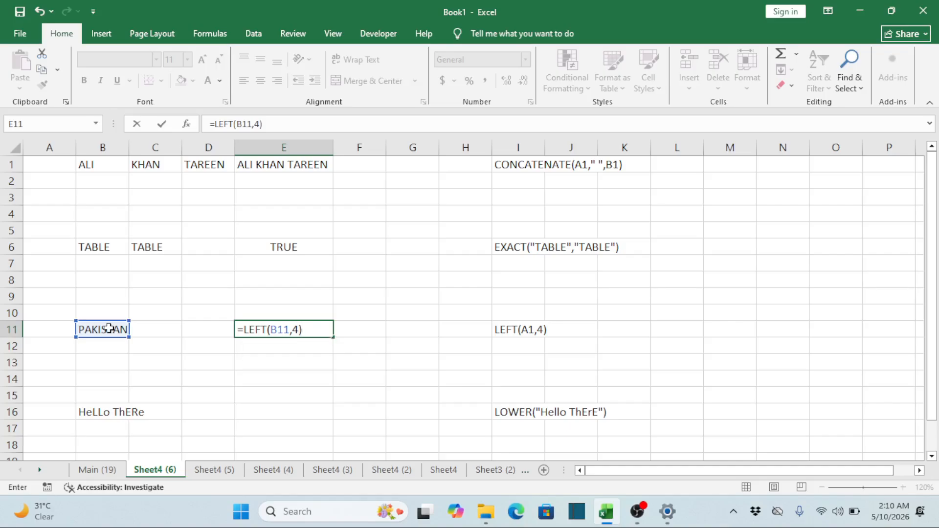
pyautogui.press('Return')
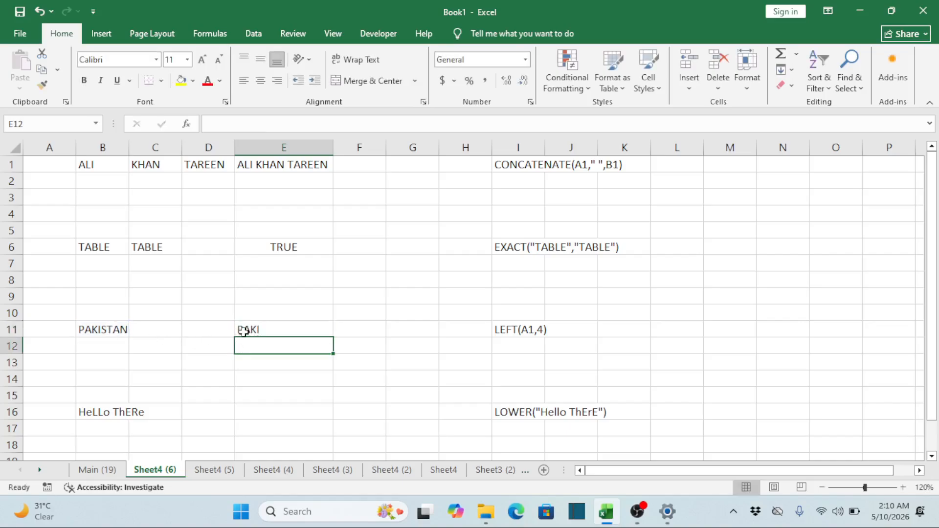
# Change the number of characters in the LEFT formula in E11 to 3
pyautogui.doubleClick(279, 330)
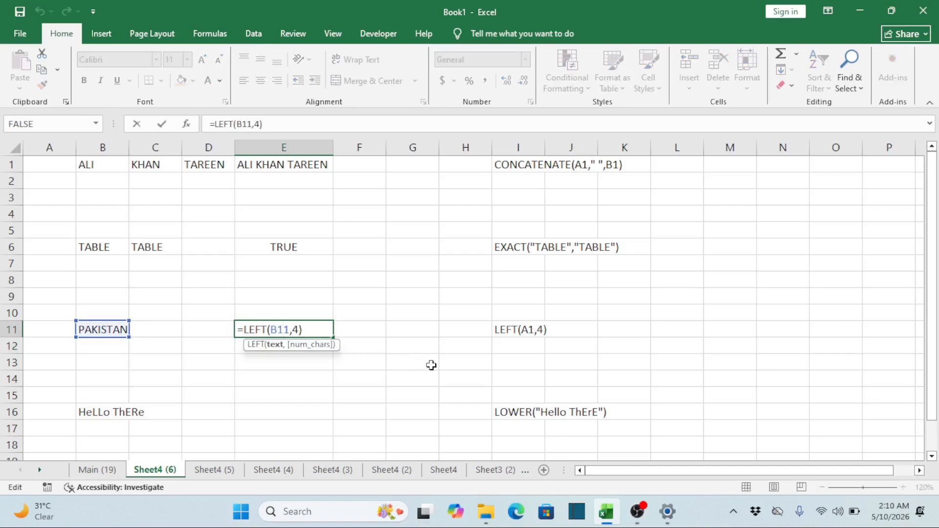
pyautogui.press('Right')
pyautogui.press('Right')
pyautogui.press('Right')
pyautogui.press('BackSpace')
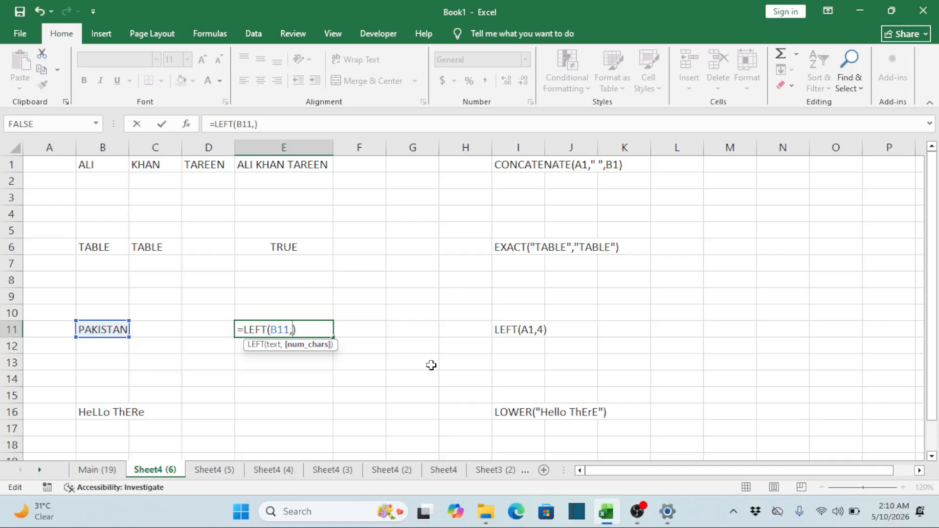
pyautogui.write('3')
pyautogui.press('Return')
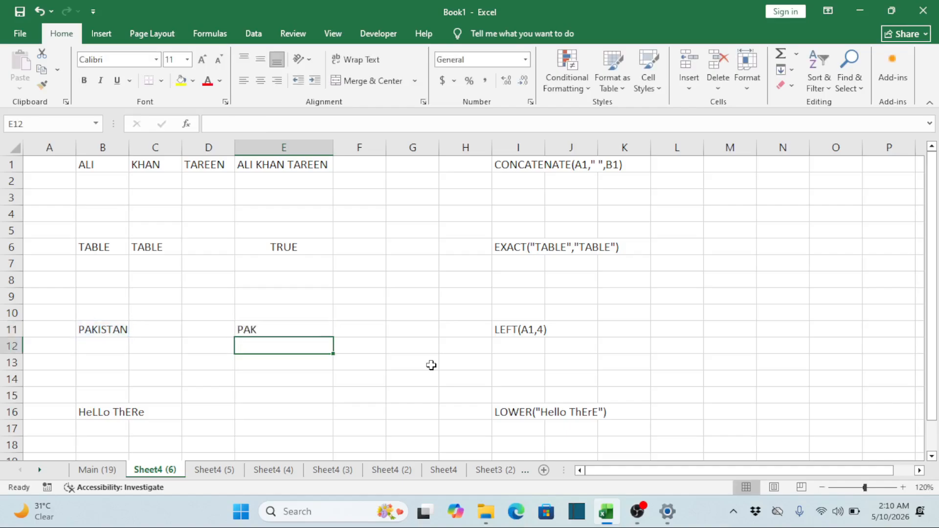
# Enter the country names AMERICA, CANADA and TURKEY in B12, B13 and B14 below PAKISTAN
pyautogui.press('Up')
pyautogui.press('Left')
pyautogui.press('Left')
pyautogui.press('Left')
pyautogui.press('Down')
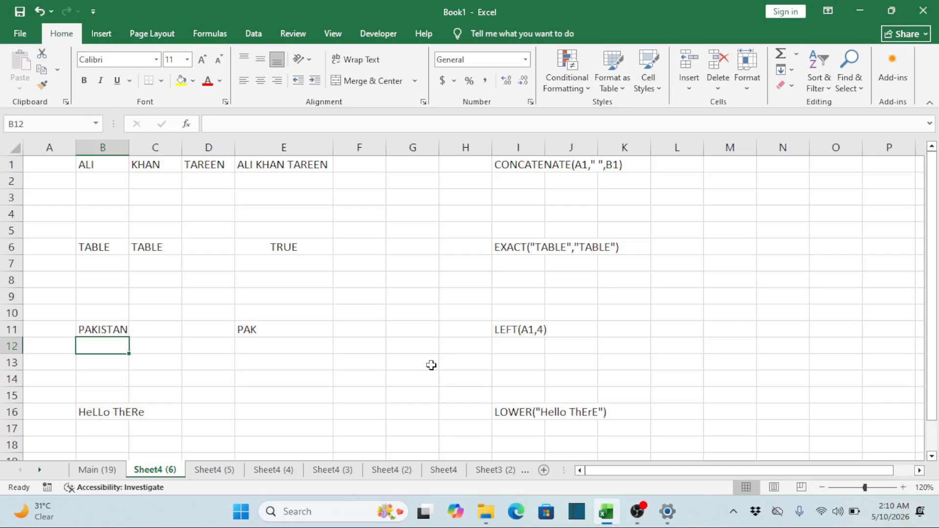
pyautogui.write('AMERAC')
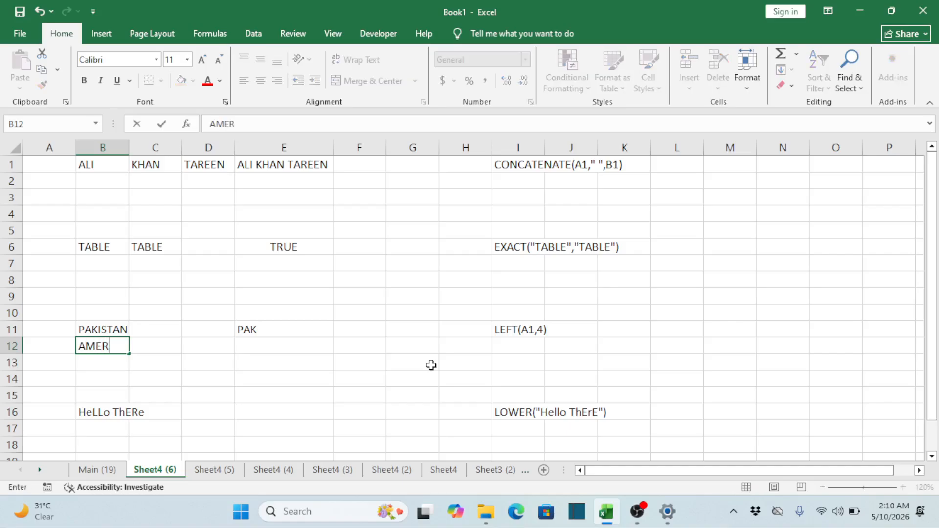
pyautogui.press('BackSpace')
pyautogui.press('BackSpace')
pyautogui.write('ICA')
pyautogui.press('Return')
pyautogui.write('CA')
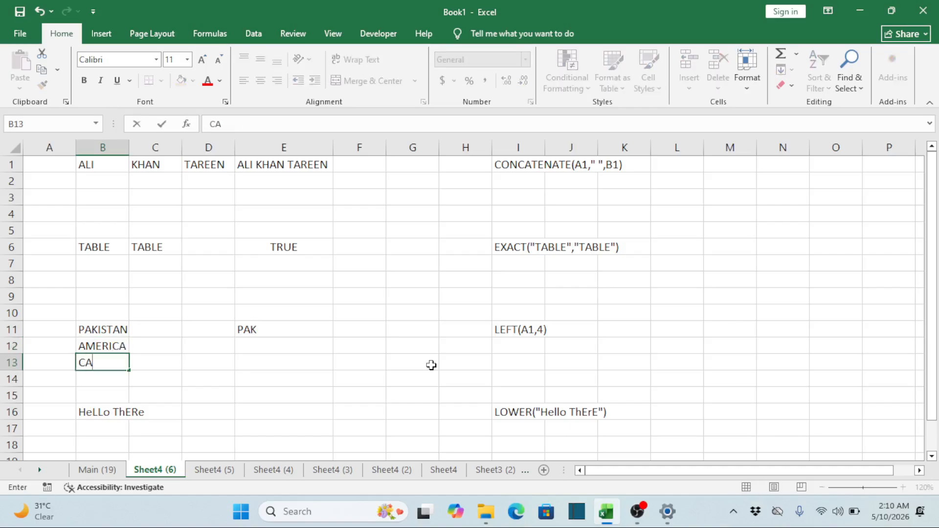
pyautogui.write('NADA')
pyautogui.press('Return')
pyautogui.write('TURKEY')
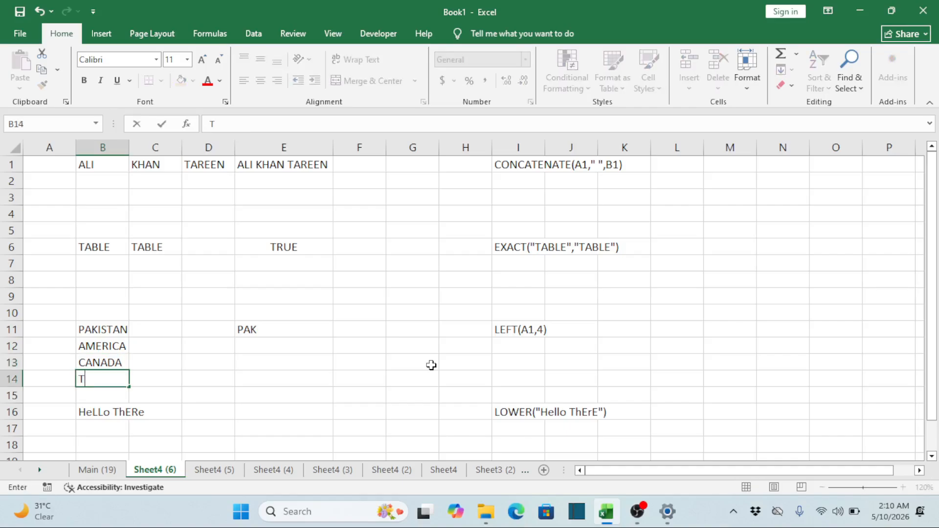
pyautogui.press('Tab')
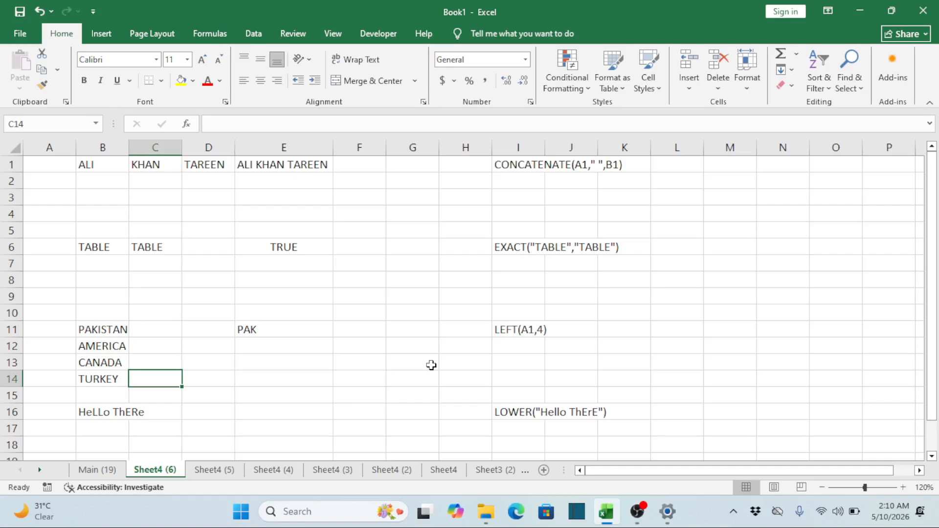
# Fill the LEFT formula from E11 down through E14 for the other country names
pyautogui.press('Right')
pyautogui.press('Right')
pyautogui.press('Up')
pyautogui.press('Up')
pyautogui.press('Up')
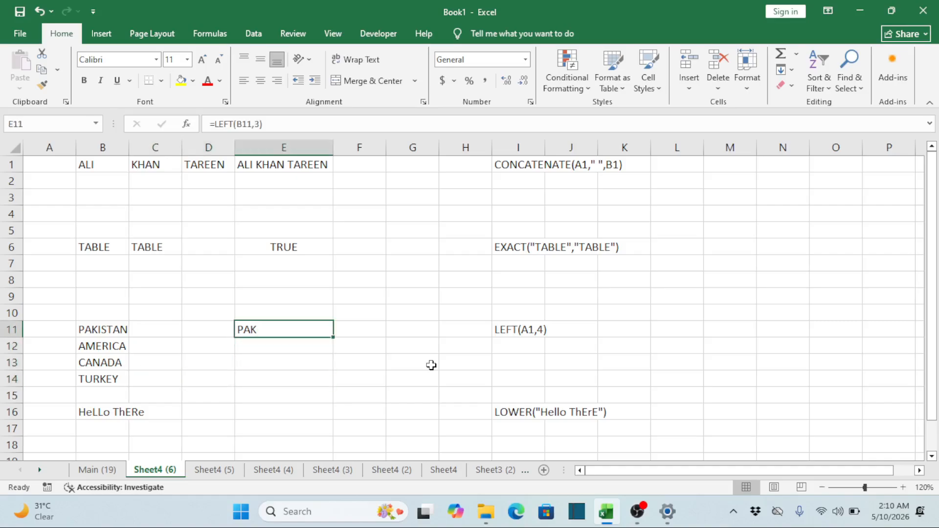
pyautogui.hotkey('shift', 'Down')
pyautogui.hotkey('shift', 'Down')
pyautogui.hotkey('shift', 'Down')
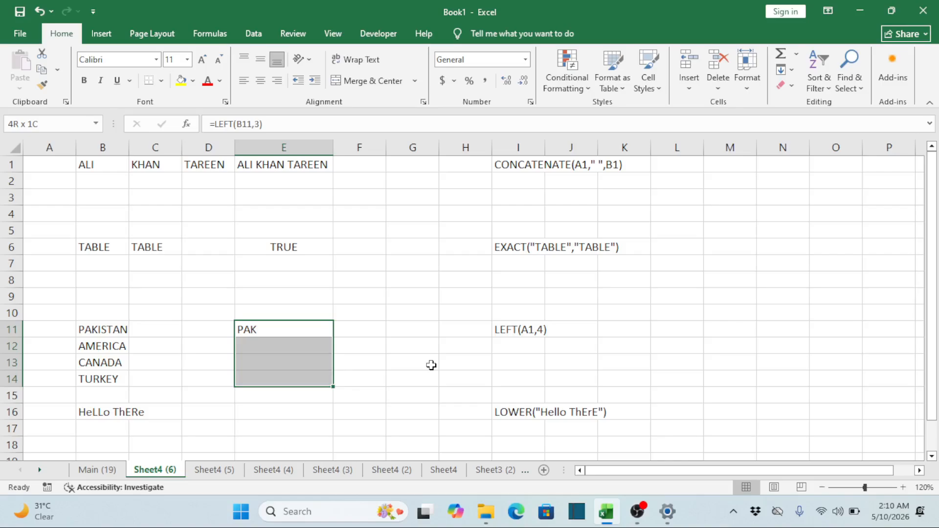
pyautogui.hotkey('ctrl', 'e')
pyautogui.press('Down')
pyautogui.press('Down')
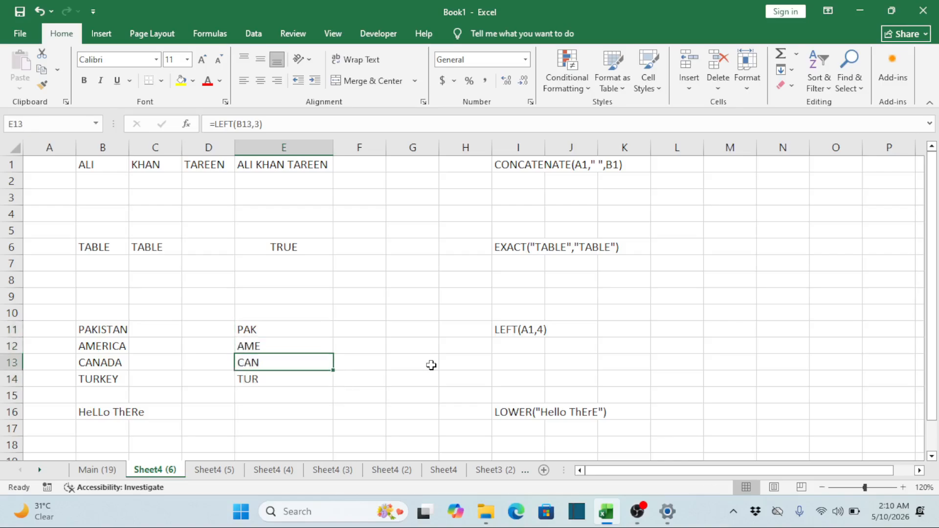
pyautogui.press('Up')
pyautogui.press('Up')
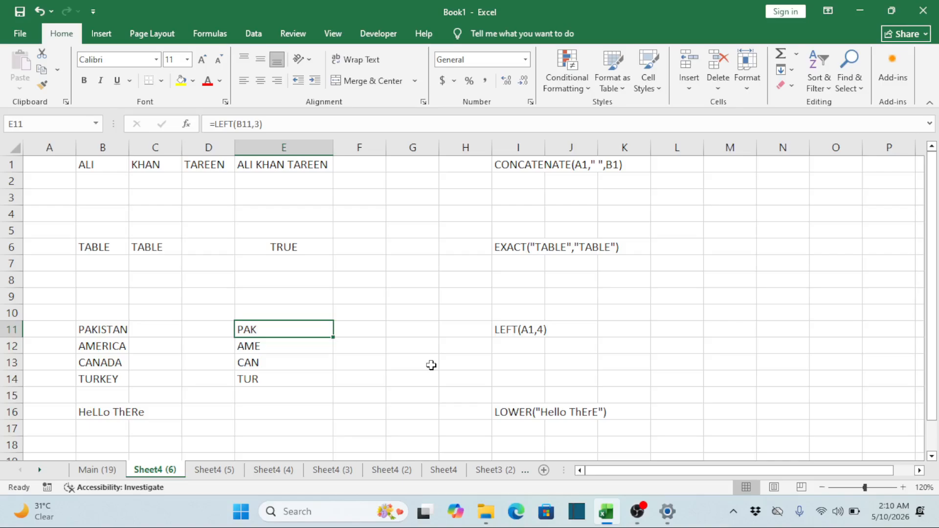
pyautogui.press('Down')
pyautogui.press('Down')
pyautogui.press('Down')
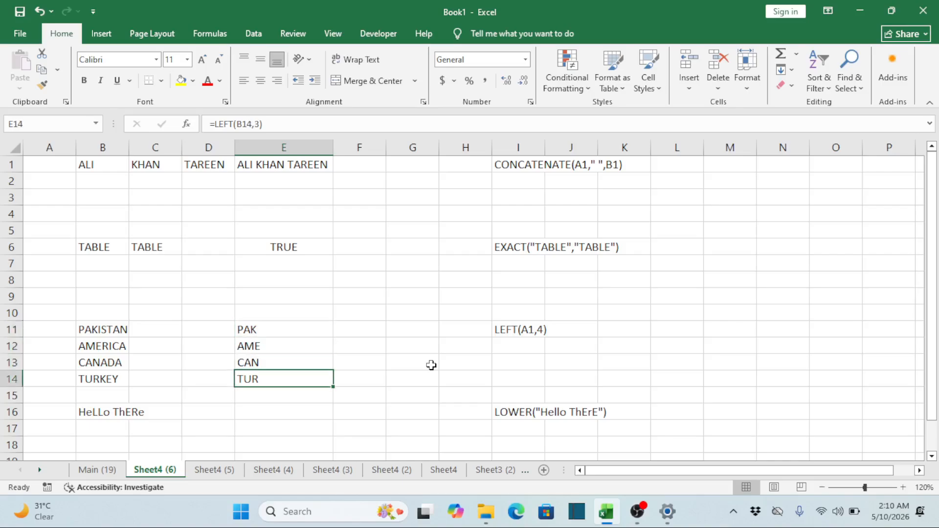
# Clear the extra country names and their LEFT results in B12:E14
pyautogui.press('Up')
pyautogui.press('Up')
pyautogui.press('Left')
pyautogui.press('Left')
pyautogui.press('Left')
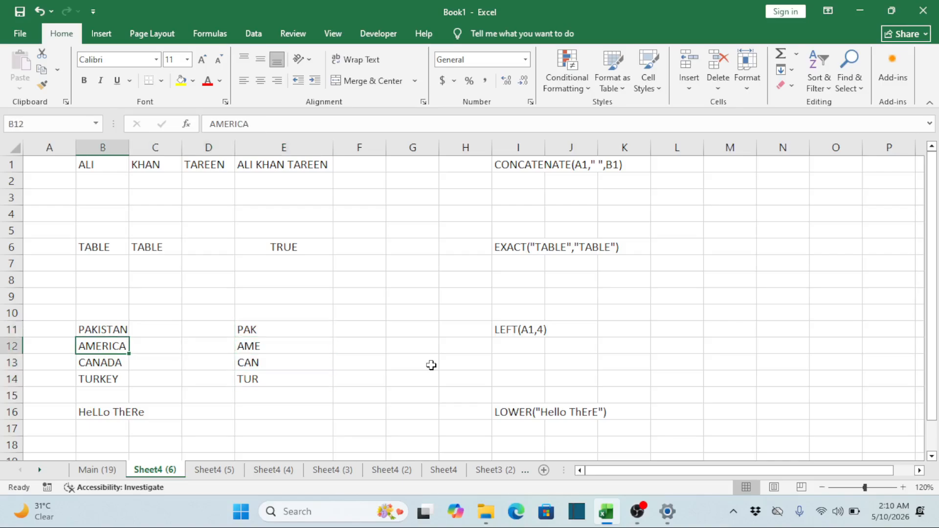
pyautogui.press('Right')
pyautogui.press('Right')
pyautogui.press('Right')
pyautogui.press('Left')
pyautogui.press('Left')
pyautogui.press('Left')
pyautogui.hotkey('shift', 'Right')
pyautogui.hotkey('shift', 'Right')
pyautogui.hotkey('shift', 'Right')
pyautogui.hotkey('shift', 'Down')
pyautogui.hotkey('shift', 'Down')
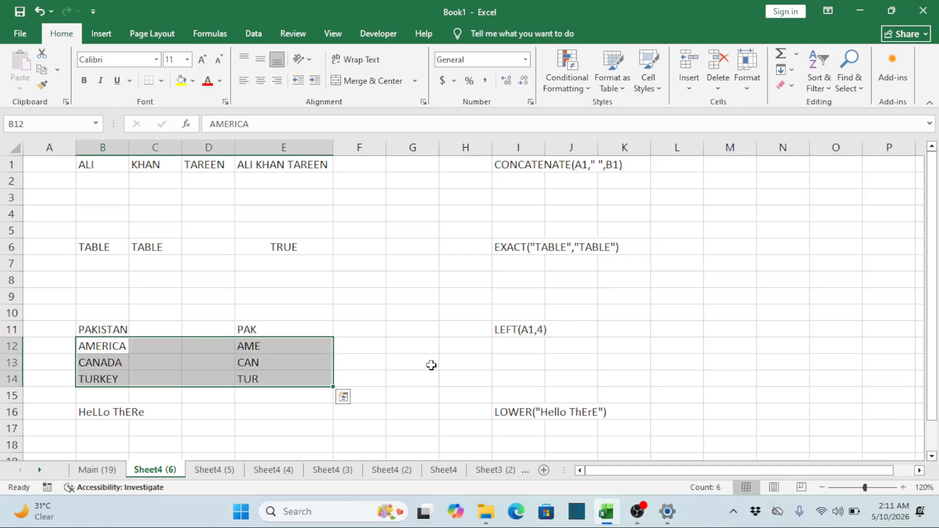
pyautogui.press('Delete')
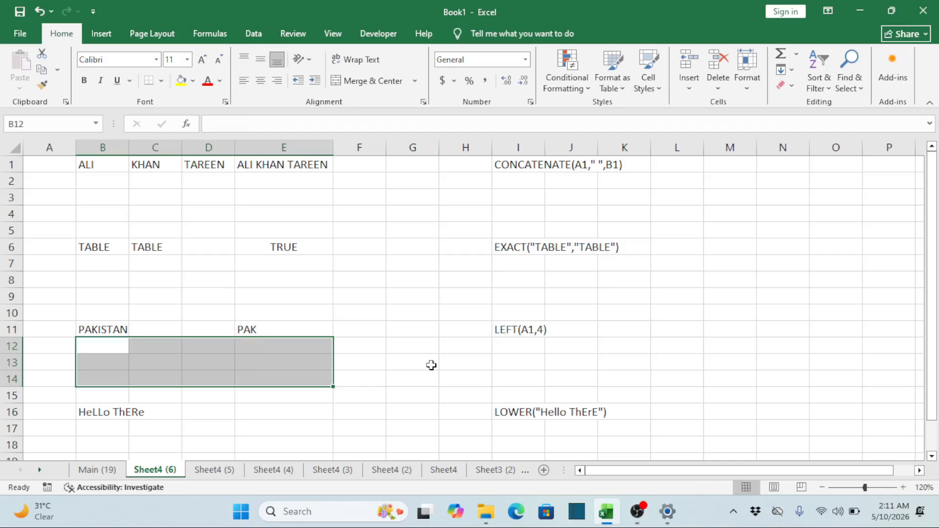
# Examine the mixed-case text in B16, the empty cells beside it and the LOWER syntax note in I16
pyautogui.press('Down')
pyautogui.press('Down')
pyautogui.press('Down')
pyautogui.press('Down')
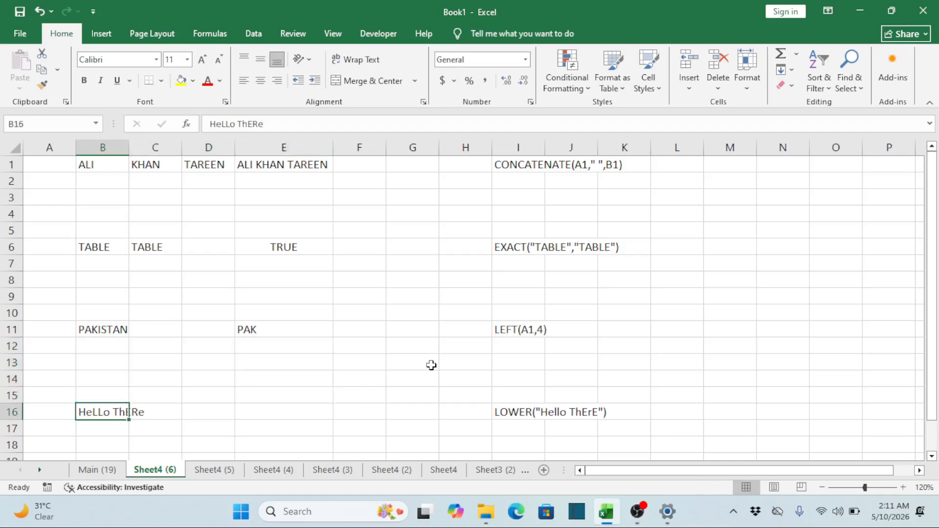
pyautogui.press('Right')
pyautogui.press('Right')
pyautogui.press('Right')
pyautogui.press('Right')
pyautogui.press('Right')
pyautogui.press('Right')
pyautogui.press('Right')
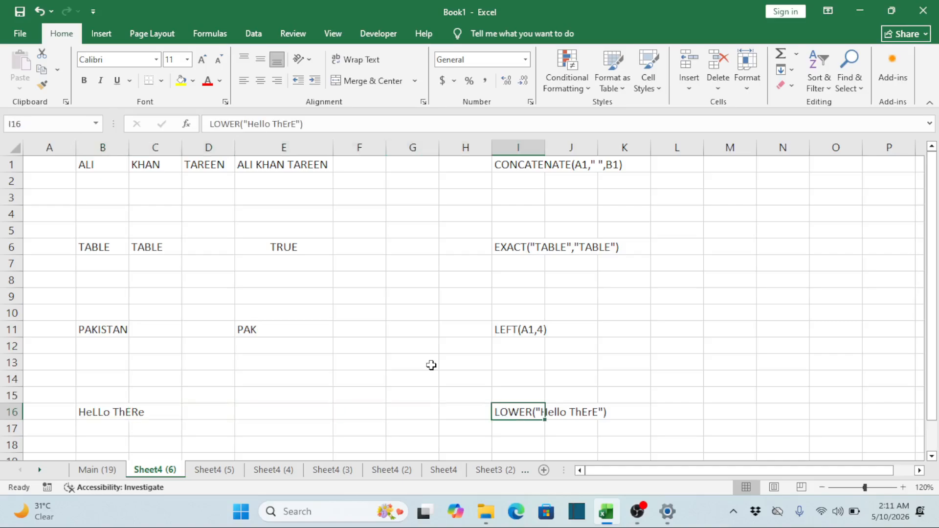
pyautogui.press('Left')
pyautogui.press('Left')
pyautogui.press('Left')
pyautogui.press('Left')
pyautogui.press('Left')
pyautogui.press('Left')
pyautogui.press('Left')
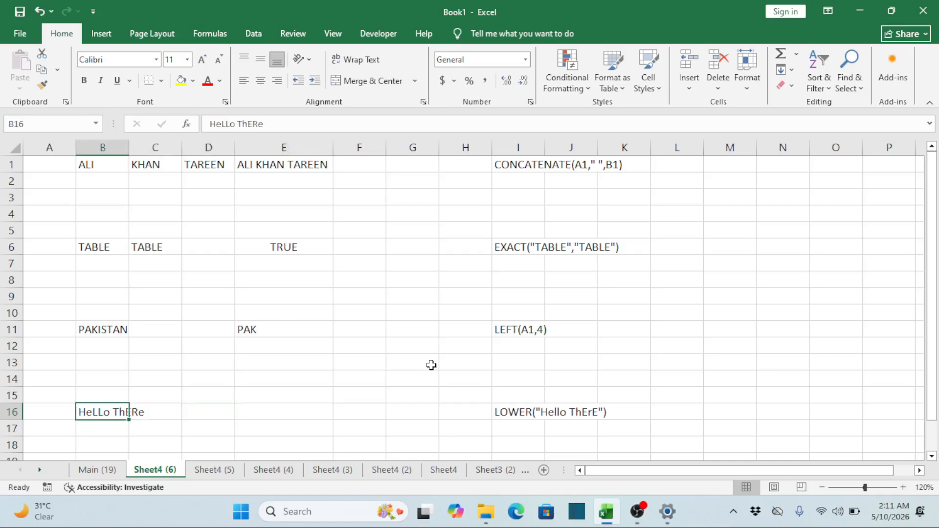
pyautogui.press('Right')
pyautogui.press('Right')
pyautogui.press('Right')
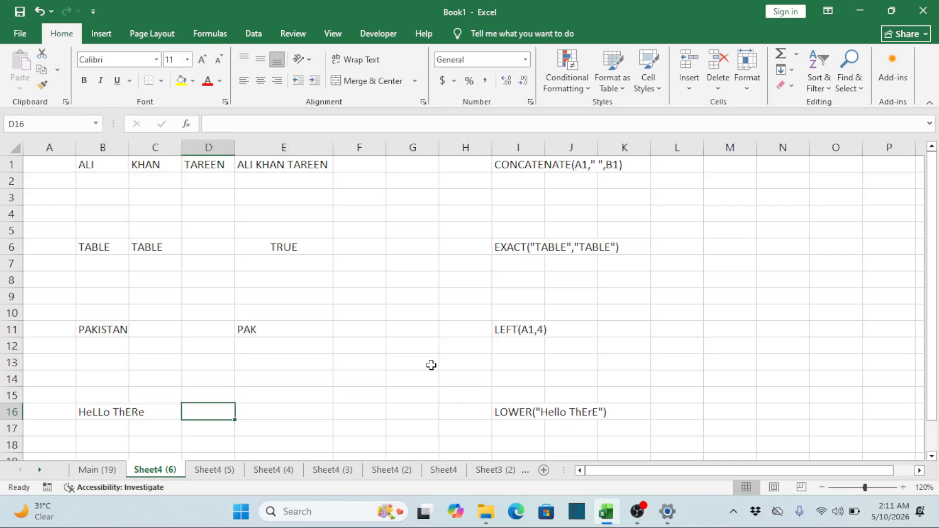
pyautogui.press('Left')
pyautogui.press('Left')
pyautogui.press('Left')
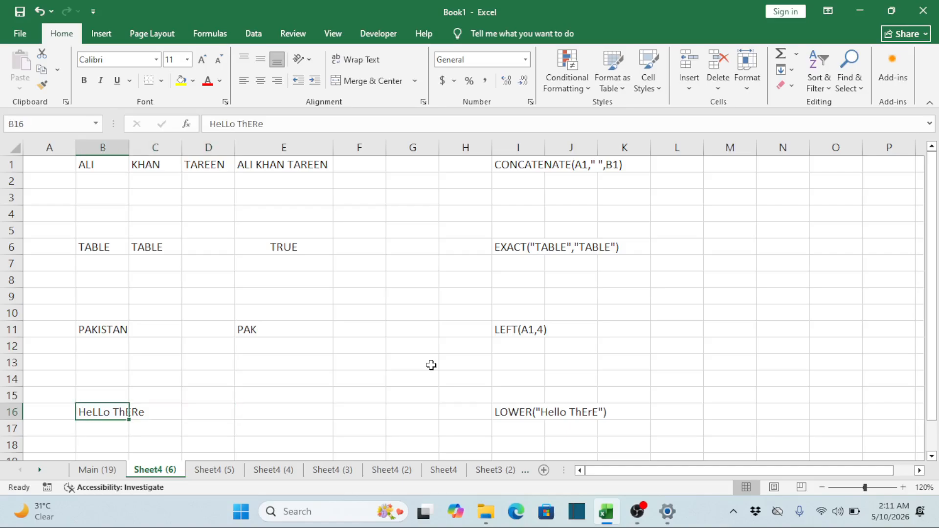
pyautogui.press('Down')
pyautogui.press('Down')
pyautogui.press('Up')
pyautogui.press('Up')
pyautogui.press('Up')
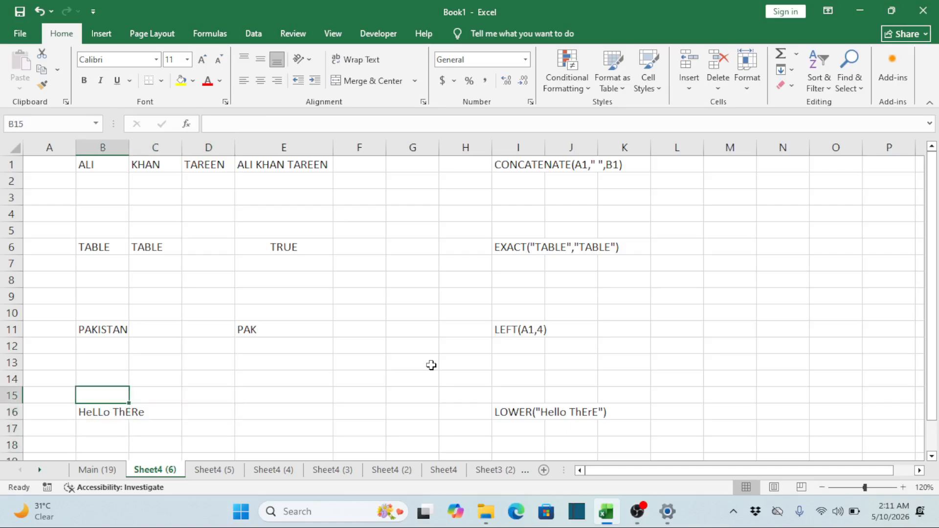
pyautogui.press('Down')
pyautogui.press('Down')
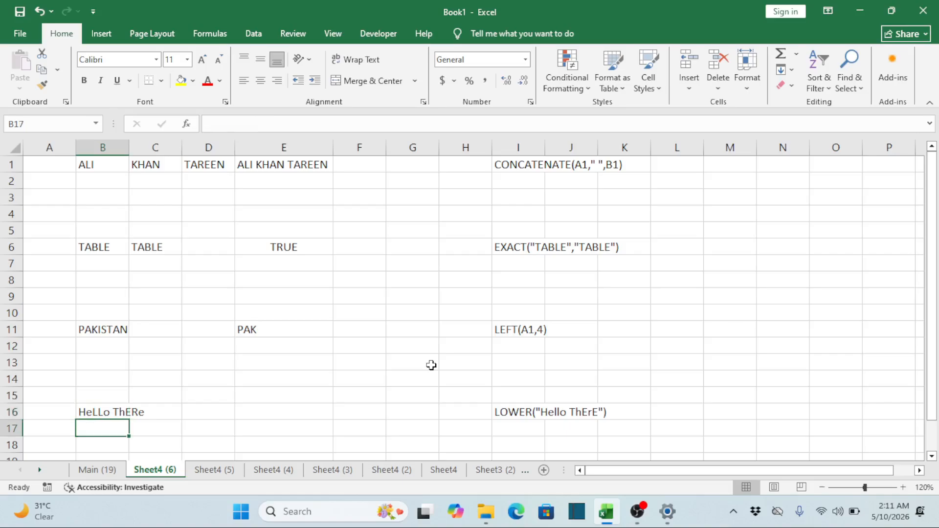
pyautogui.press('Down')
pyautogui.press('Up')
pyautogui.press('Up')
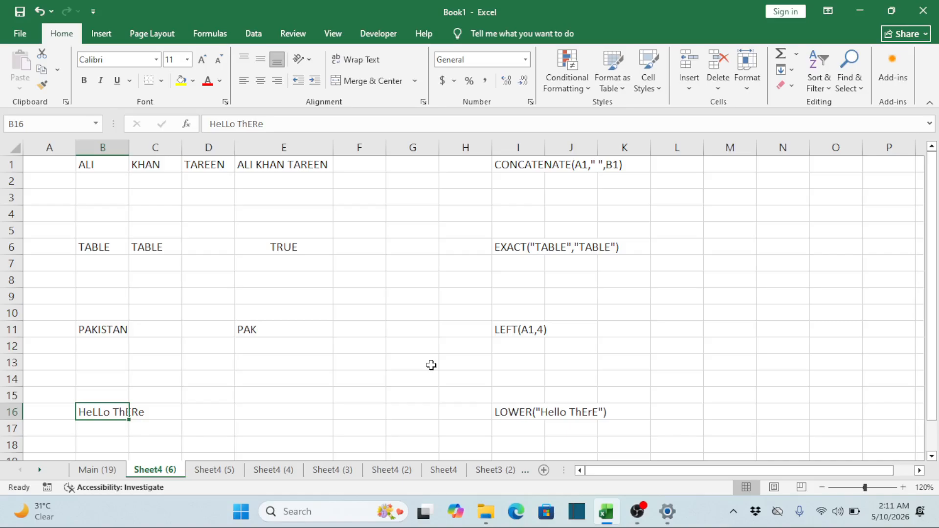
pyautogui.press('Right')
pyautogui.press('Right')
pyautogui.press('Right')
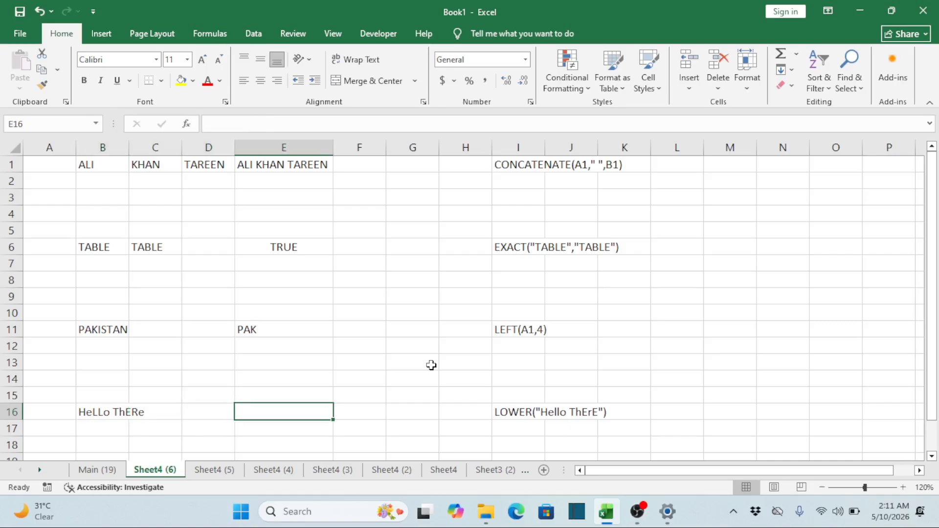
pyautogui.press('Left')
pyautogui.press('Left')
pyautogui.press('Left')
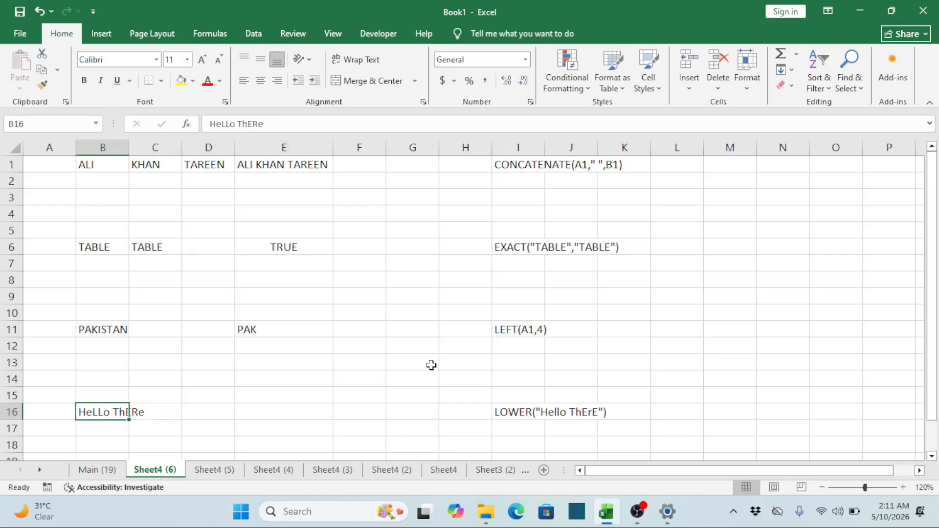
pyautogui.press('Right')
pyautogui.press('Right')
pyautogui.press('Right')
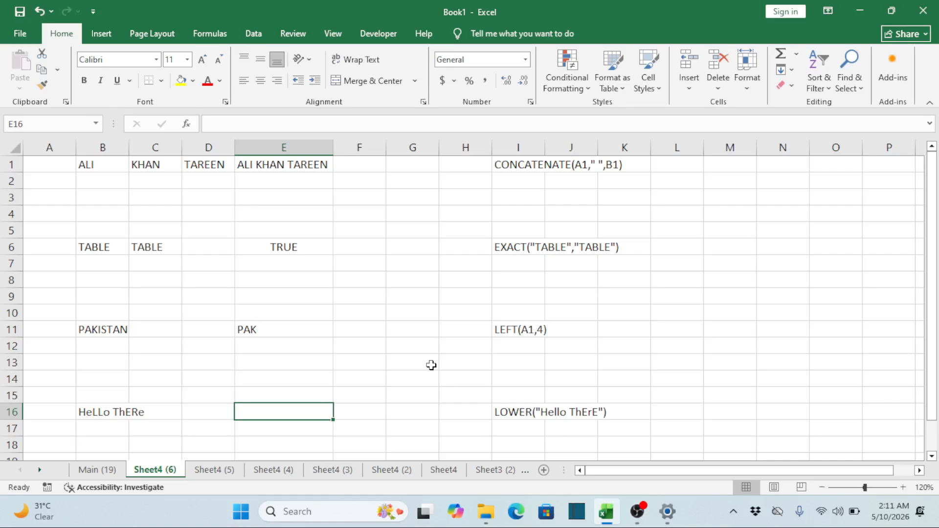
pyautogui.press('Left')
pyautogui.press('Left')
pyautogui.press('Left')
# Enter =LOWER(B16) in E16 to convert the mixed-case text to lowercase
pyautogui.press('Right')
pyautogui.press('Right')
pyautogui.press('Right')
pyautogui.write('=')
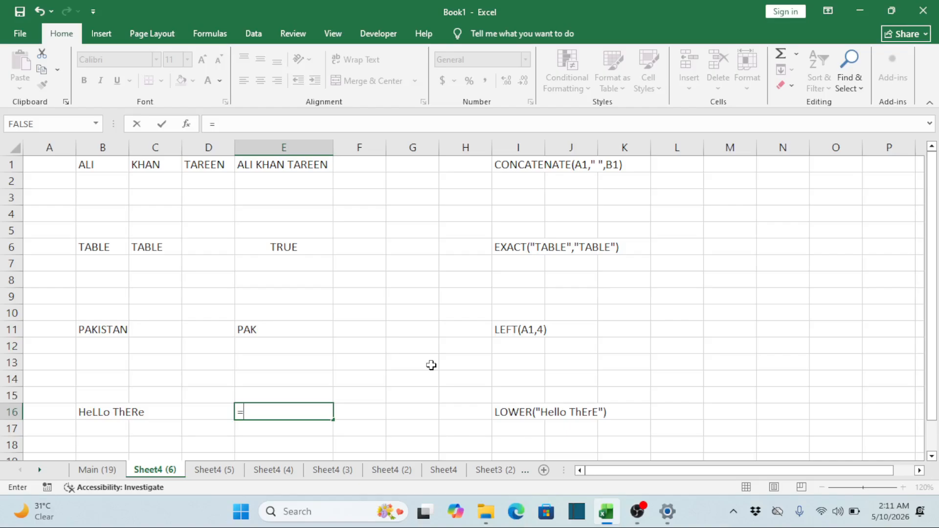
pyautogui.write('LOWER')
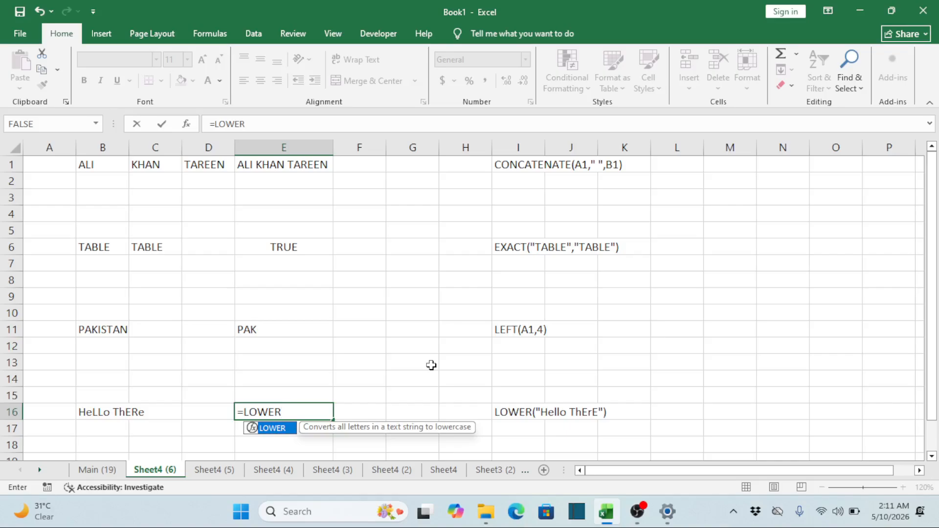
pyautogui.write('(')
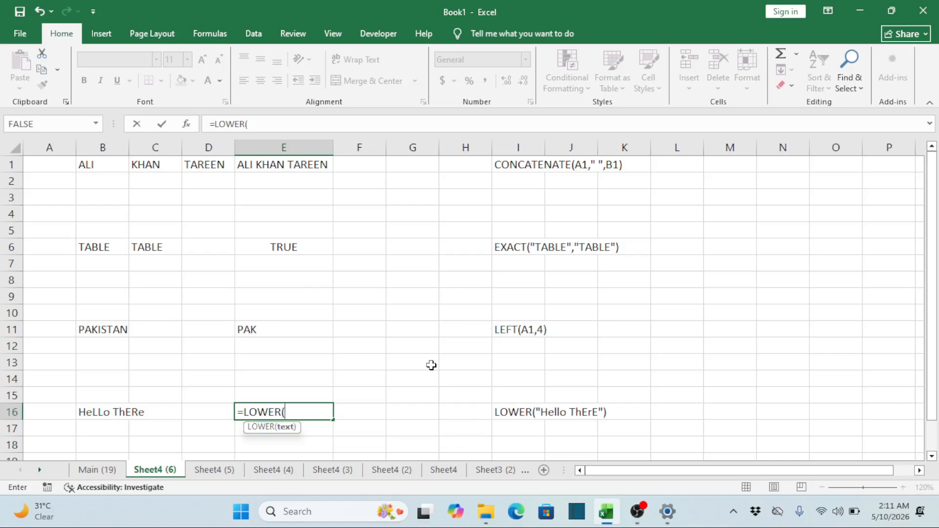
pyautogui.click(105, 412)
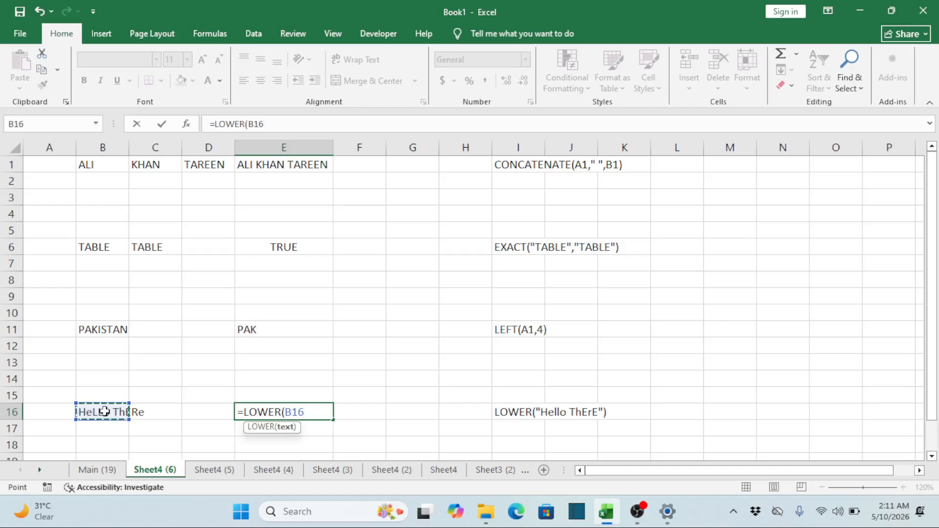
pyautogui.write(')')
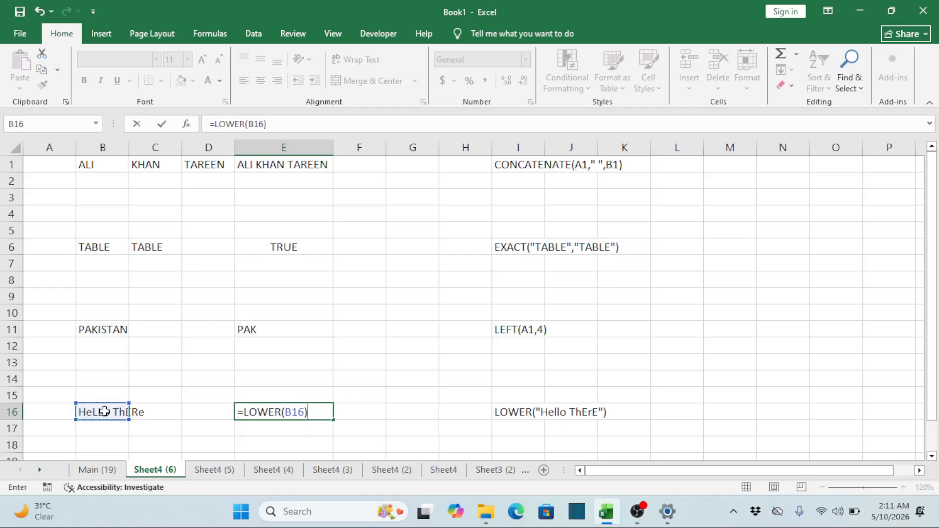
pyautogui.press('Return')
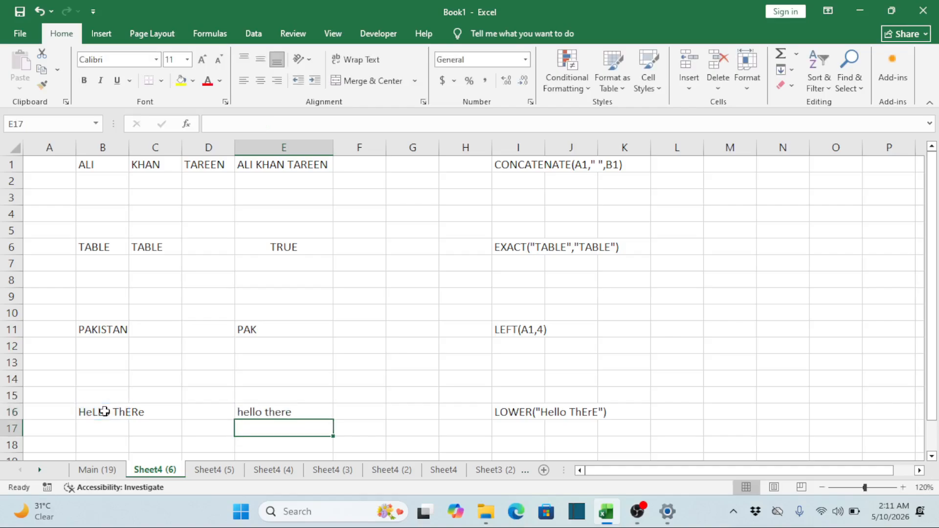
# Widen column B to more than twice the width of the text in B16
pyautogui.click(319, 407)
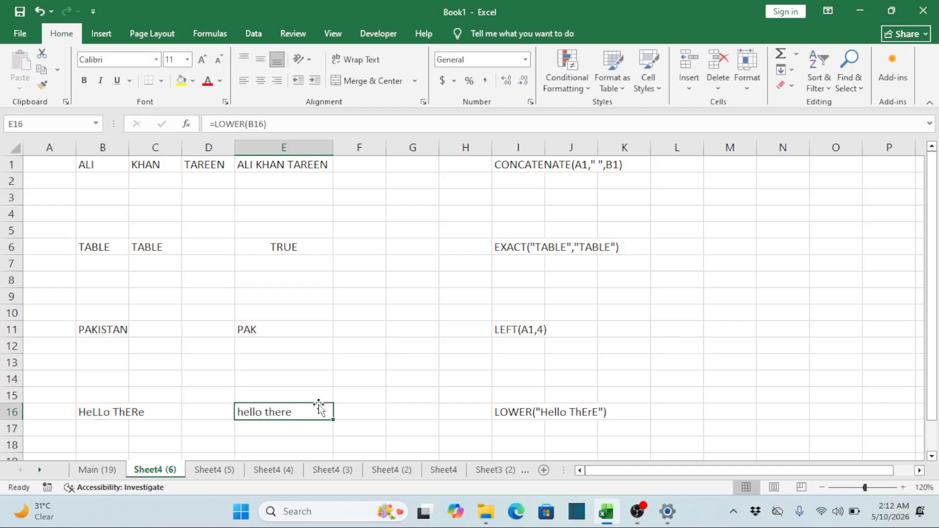
pyautogui.click(108, 411)
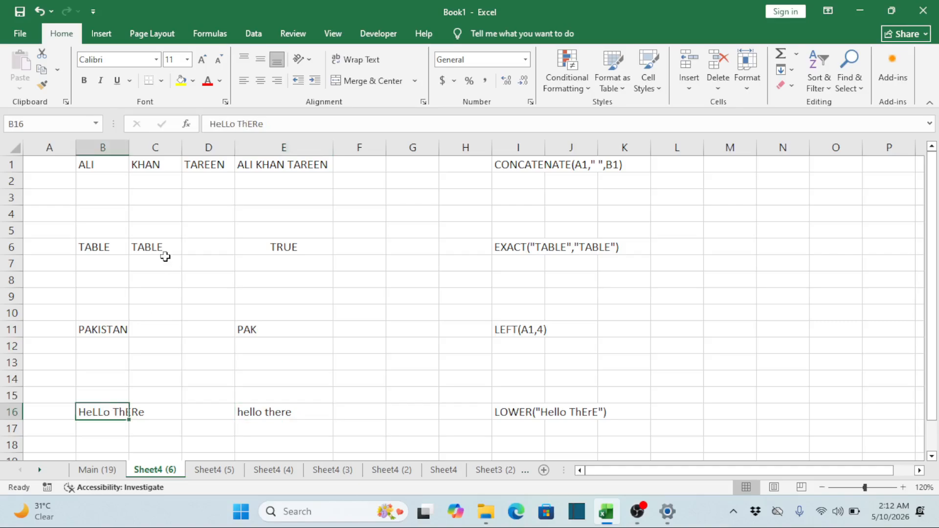
pyautogui.doubleClick(129, 147)
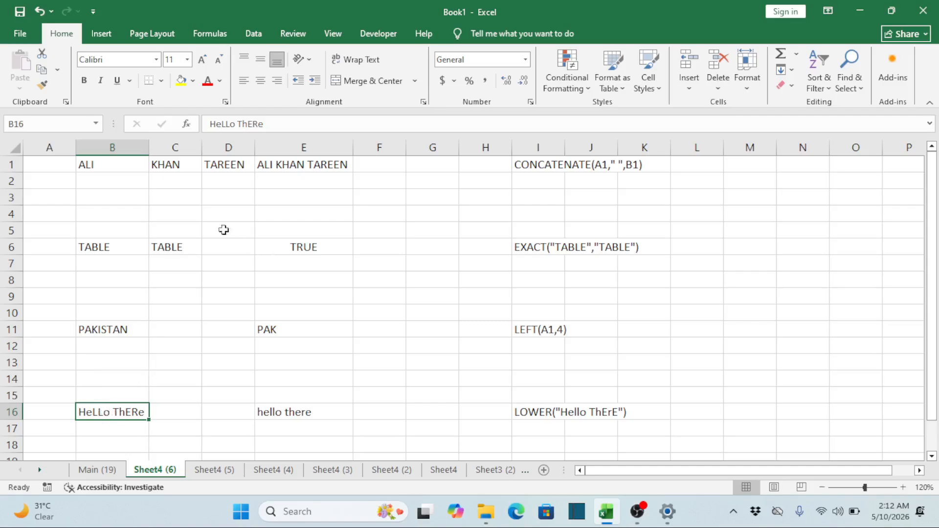
pyautogui.moveTo(149, 148); pyautogui.dragTo(233, 157)
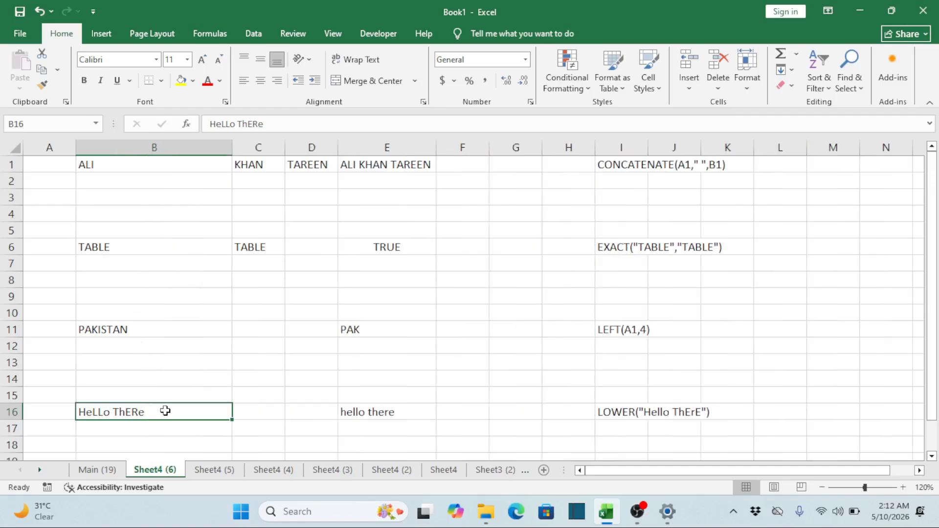
# Replace the text in B16 with HELLO WHERE ARE YOU and compare it with the LOWER result in E16
pyautogui.write('h')
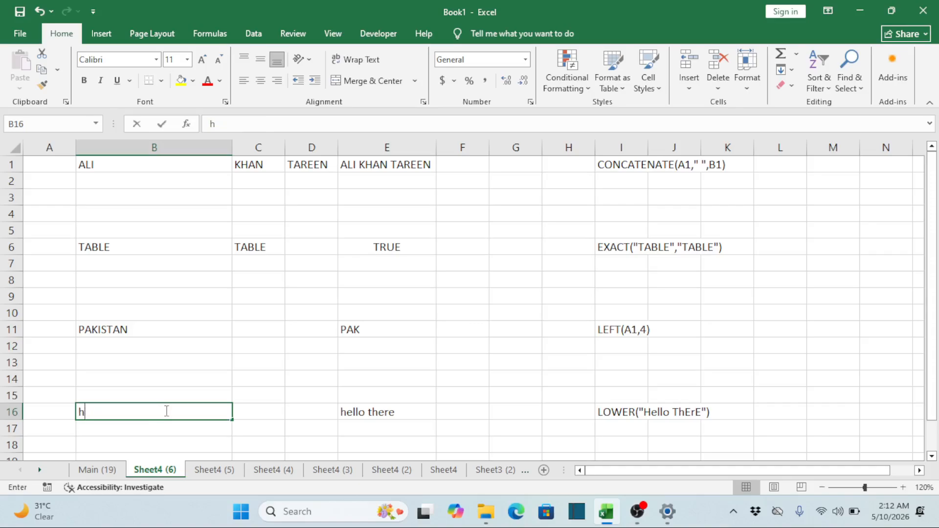
pyautogui.press('BackSpace')
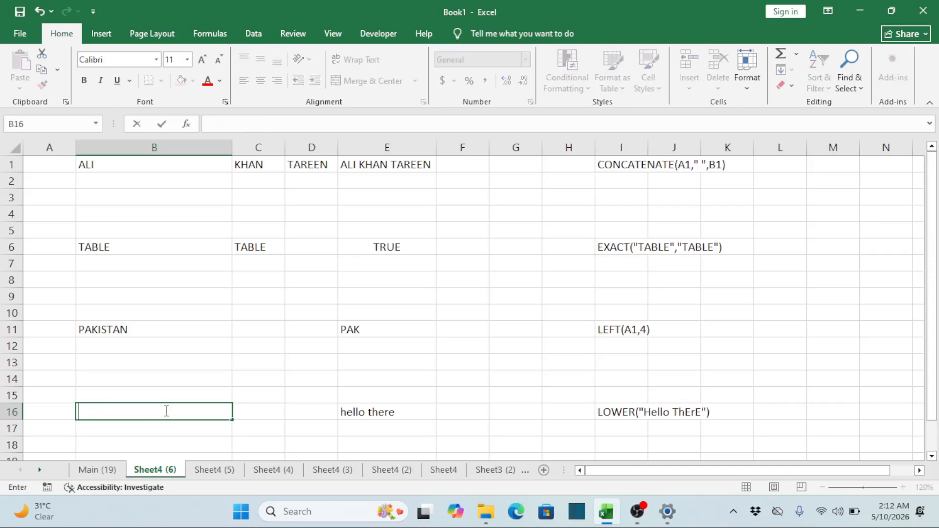
pyautogui.write('HELLO HERE AER')
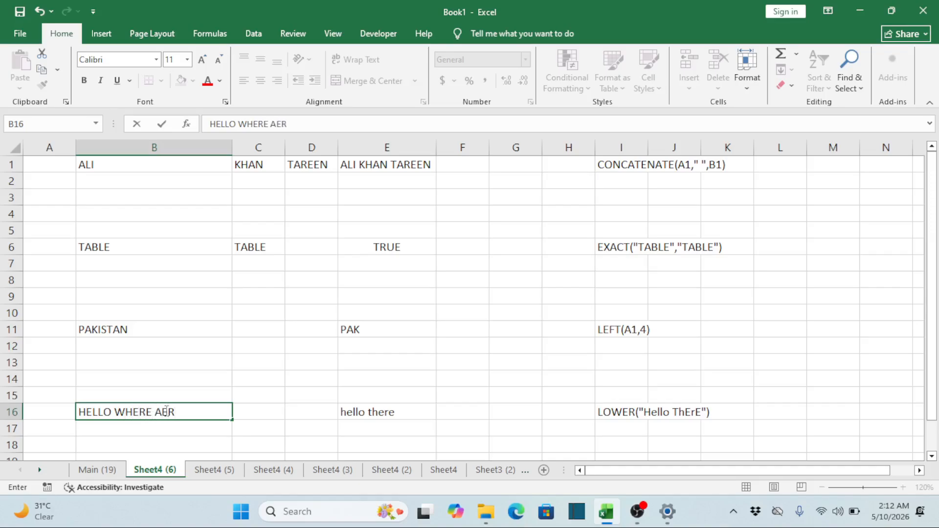
pyautogui.press('BackSpace')
pyautogui.press('BackSpace')
pyautogui.write('RE YOU')
pyautogui.press('Return')
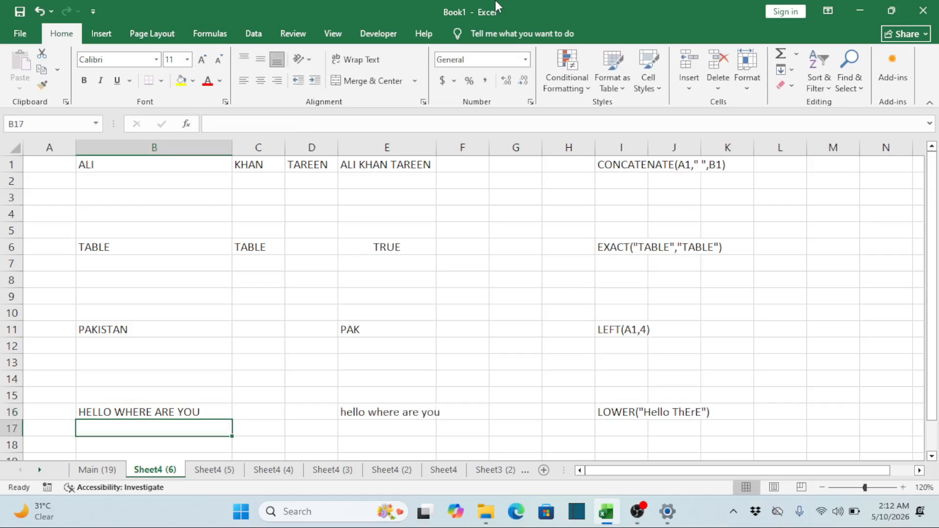
pyautogui.click(178, 413)
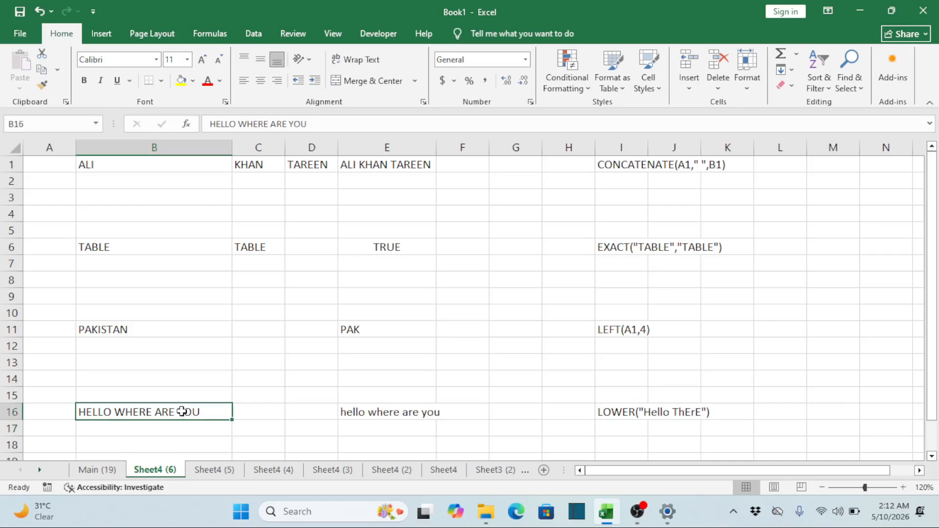
pyautogui.click(387, 412)
pyautogui.press('Down')
pyautogui.press('Down')
pyautogui.press('Down')
pyautogui.press('Down')
pyautogui.press('Down')
pyautogui.press('Down')
pyautogui.press('Down')
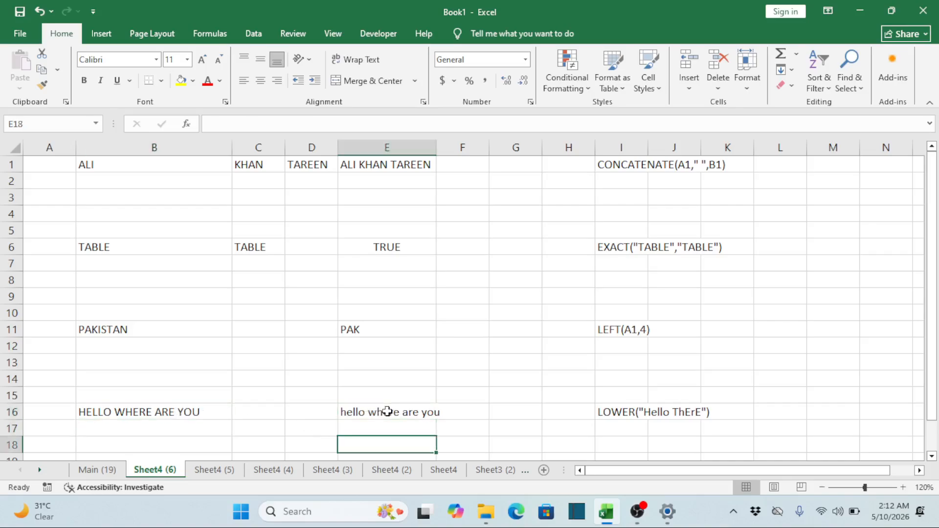
# Fill the LOWER formula from E16 down through E19
pyautogui.press('Up')
pyautogui.press('Up')
pyautogui.press('Up')
pyautogui.press('Up')
pyautogui.press('Up')
pyautogui.press('Up')
pyautogui.press('Up')
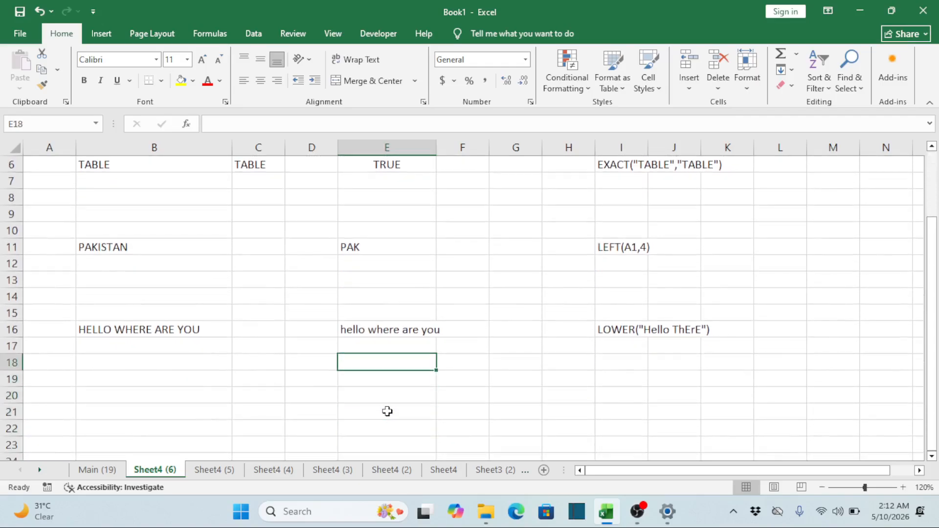
pyautogui.hotkey('shift', 'Down')
pyautogui.hotkey('shift', 'Down')
pyautogui.hotkey('shift', 'Down')
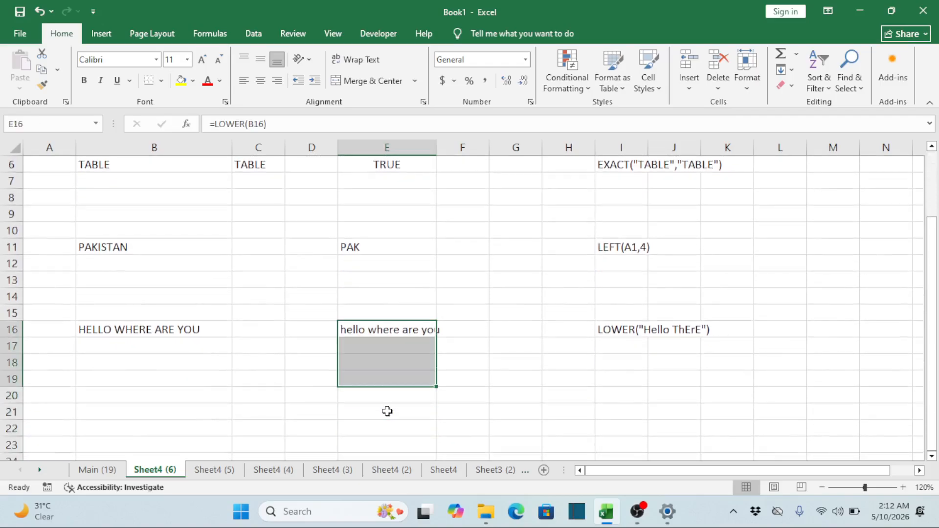
pyautogui.hotkey('ctrl', 'd')
pyautogui.hotkey('ctrl', 'z')
# Copy the text in B16 down through B19 to supply the filled LOWER formulas
pyautogui.press('Left')
pyautogui.press('Left')
pyautogui.press('Left')
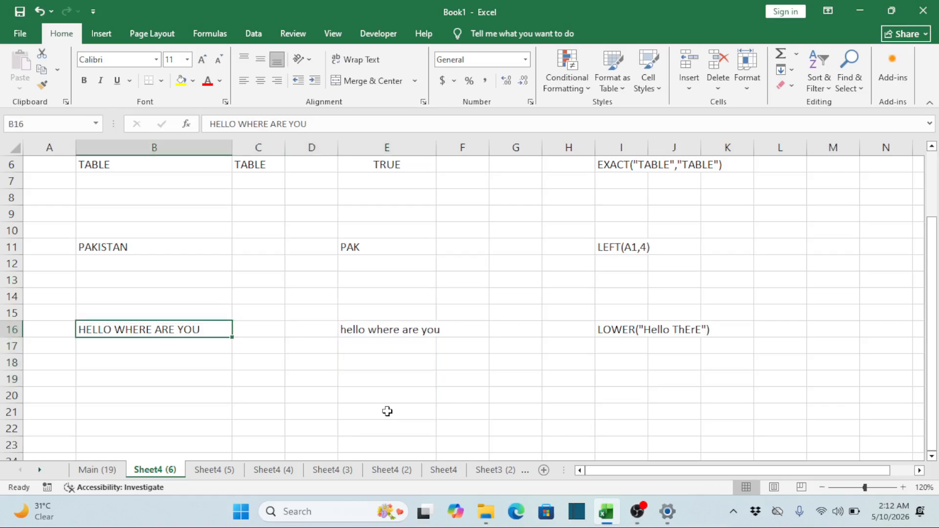
pyautogui.press('Down')
pyautogui.press('Up')
pyautogui.hotkey('shift', 'Down')
pyautogui.hotkey('shift', 'Down')
pyautogui.hotkey('shift', 'Down')
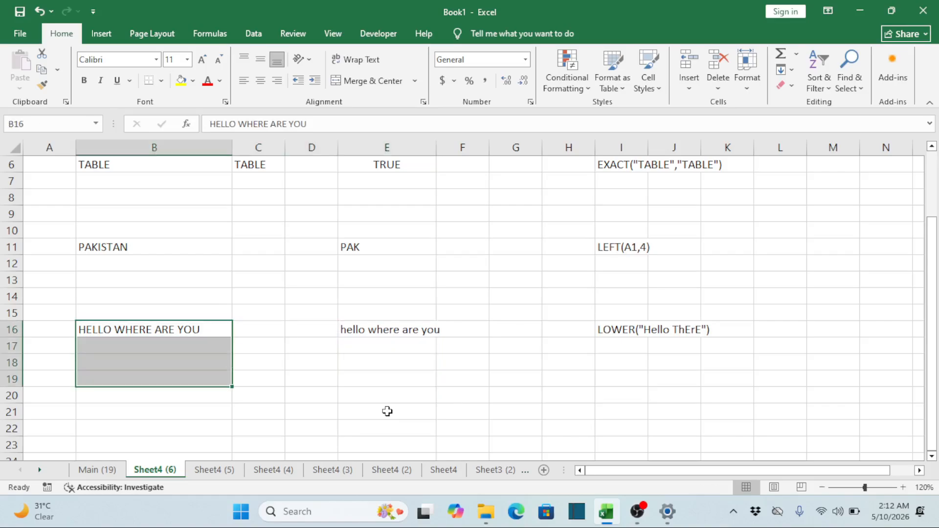
pyautogui.hotkey('ctrl', 'd')
# Replace the text in B17 with I AM GOING
pyautogui.press('Down')
pyautogui.press('Right')
pyautogui.press('Right')
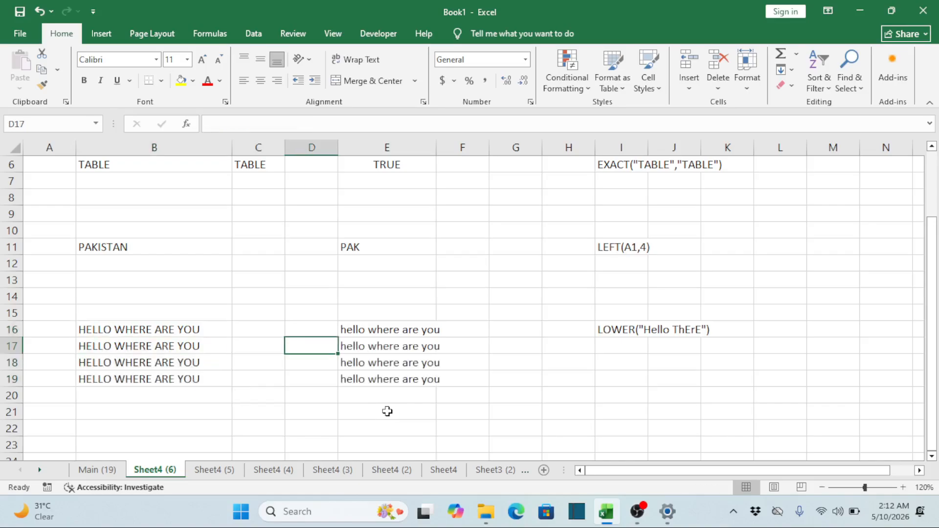
pyautogui.press('Left')
pyautogui.press('Left')
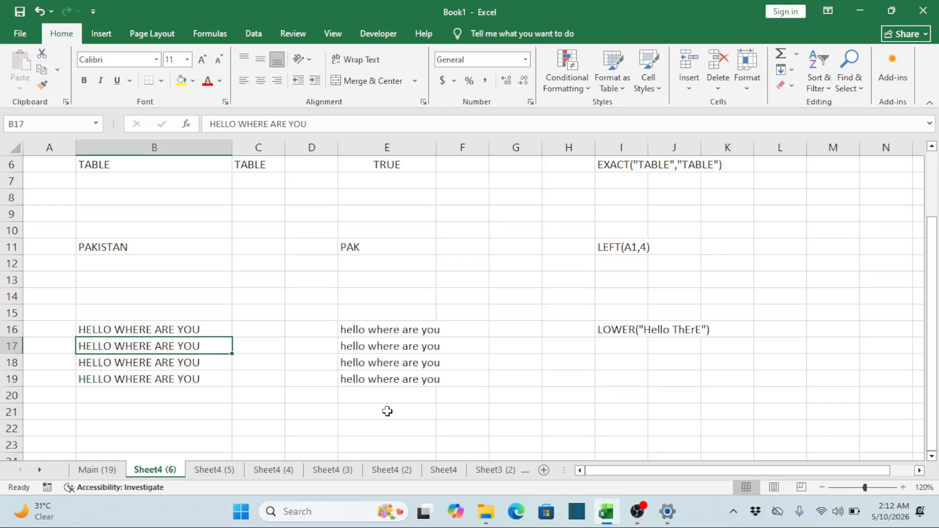
pyautogui.write('I')
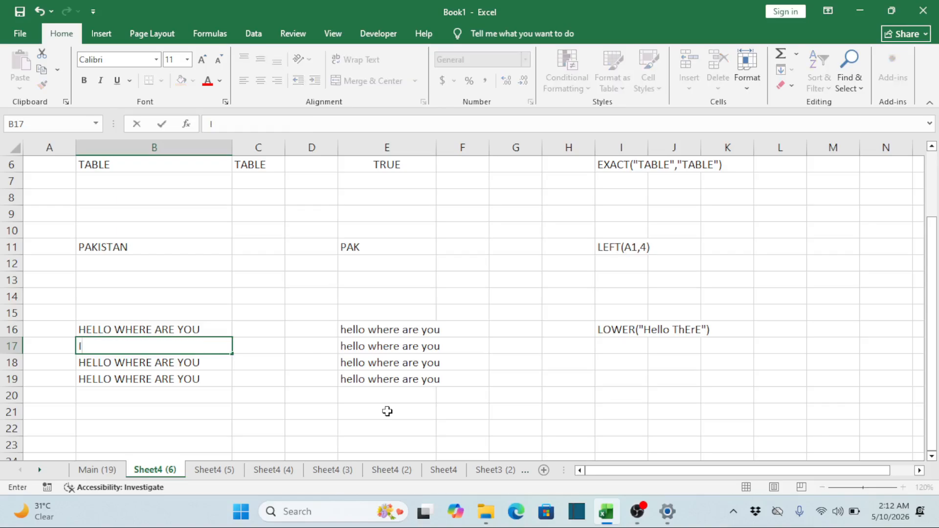
pyautogui.write(' AM GOING')
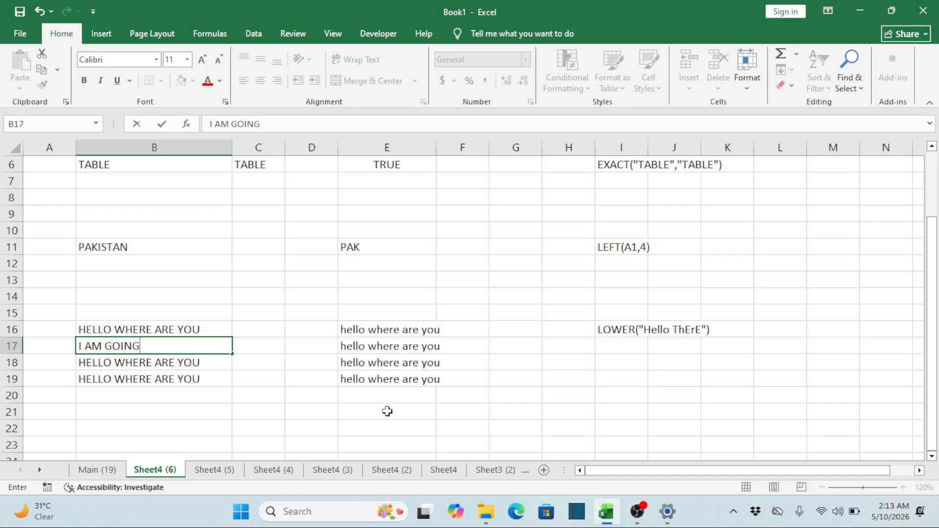
pyautogui.press('Return')
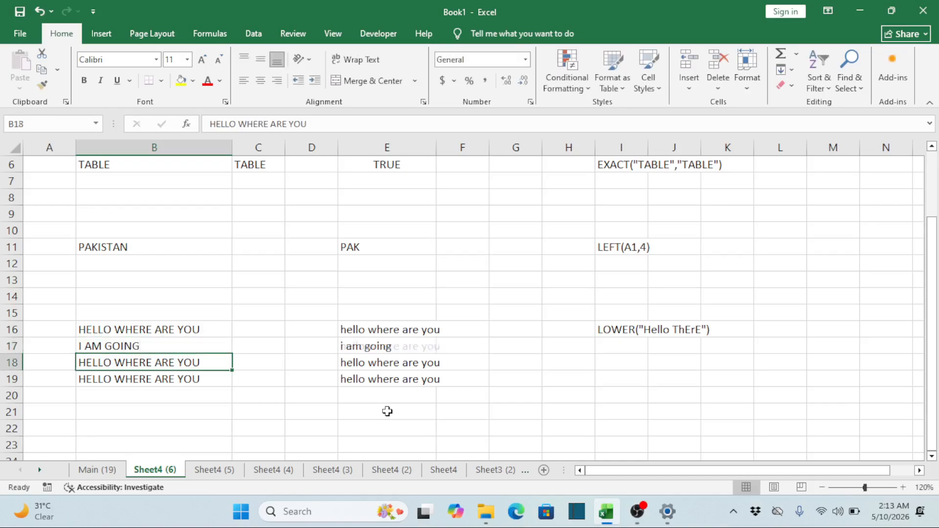
# Compare the uppercase text in B17 with the LOWER formula and its result in E17
pyautogui.press('Up')
pyautogui.press('Right')
pyautogui.press('Right')
pyautogui.press('Right')
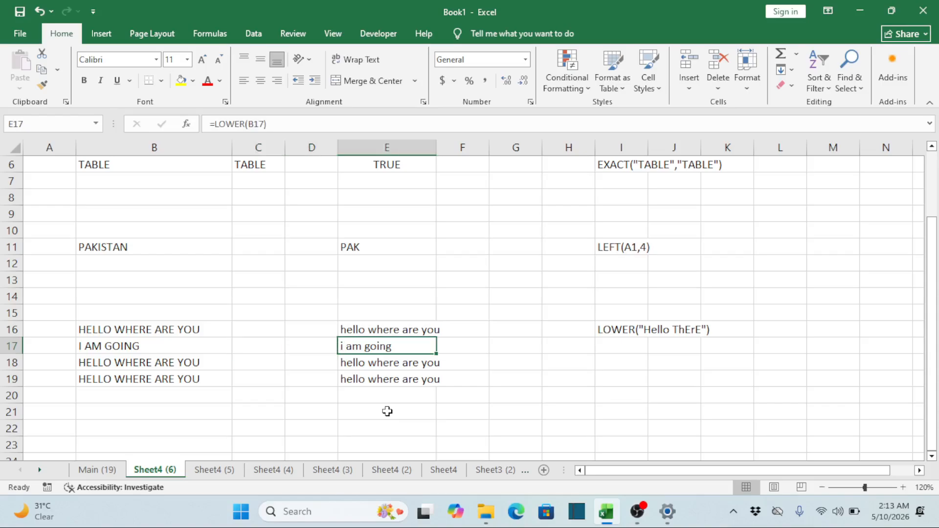
pyautogui.press('Left')
pyautogui.press('Left')
pyautogui.press('Left')
pyautogui.press('Left')
pyautogui.press('Right')
pyautogui.press('Right')
pyautogui.press('Right')
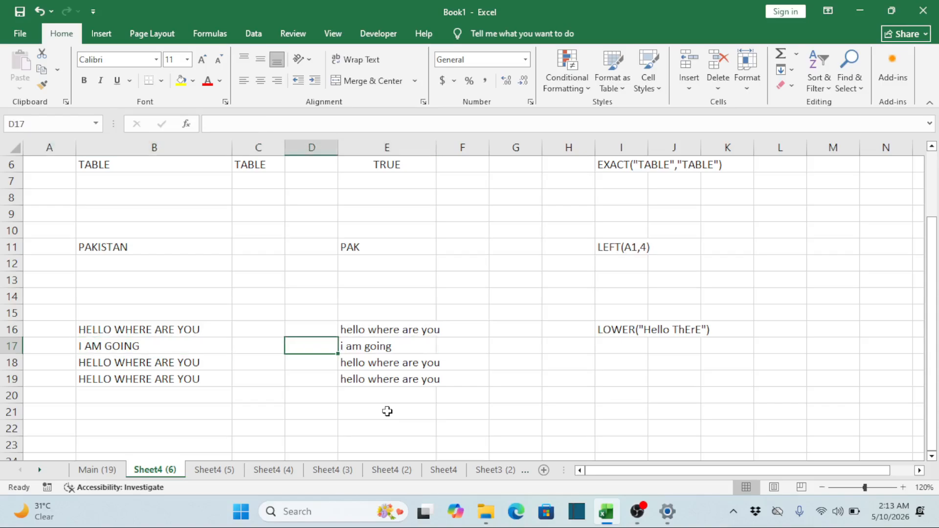
# Go back up column E to the CONCATENATE formula in E1
pyautogui.press('Right')
pyautogui.press('Up')
pyautogui.hotkey('ctrl', 'Up')
pyautogui.hotkey('ctrl', 'Up')
pyautogui.hotkey('ctrl', 'Up')
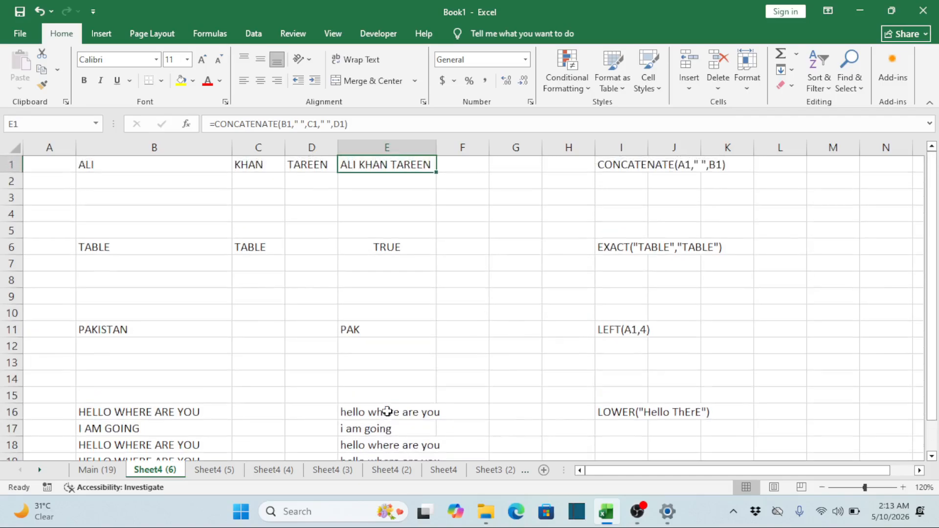